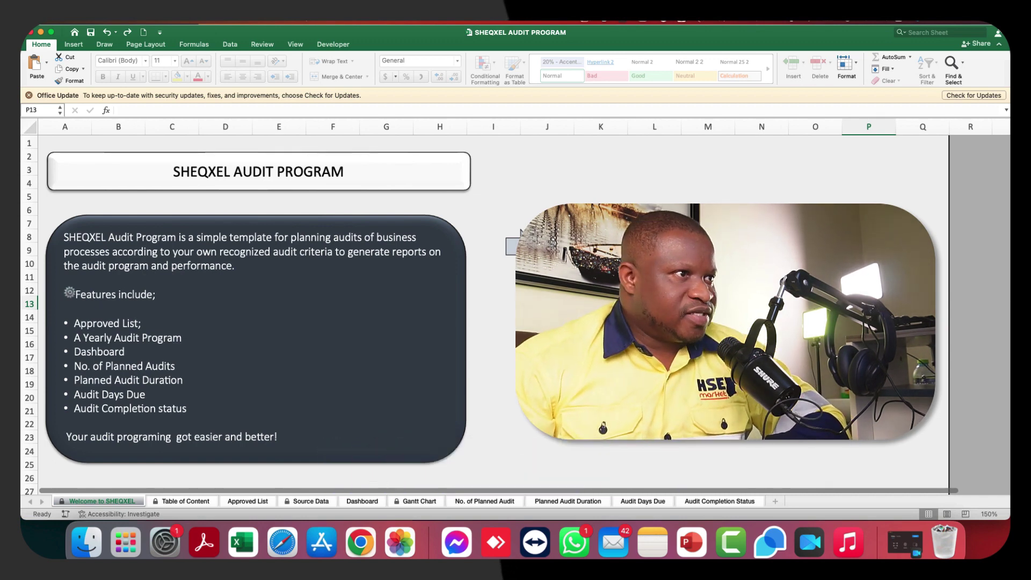
# - Open the Table of Content sheet and jump to its last used cell
pyautogui.scroll(-1, 483, 312)
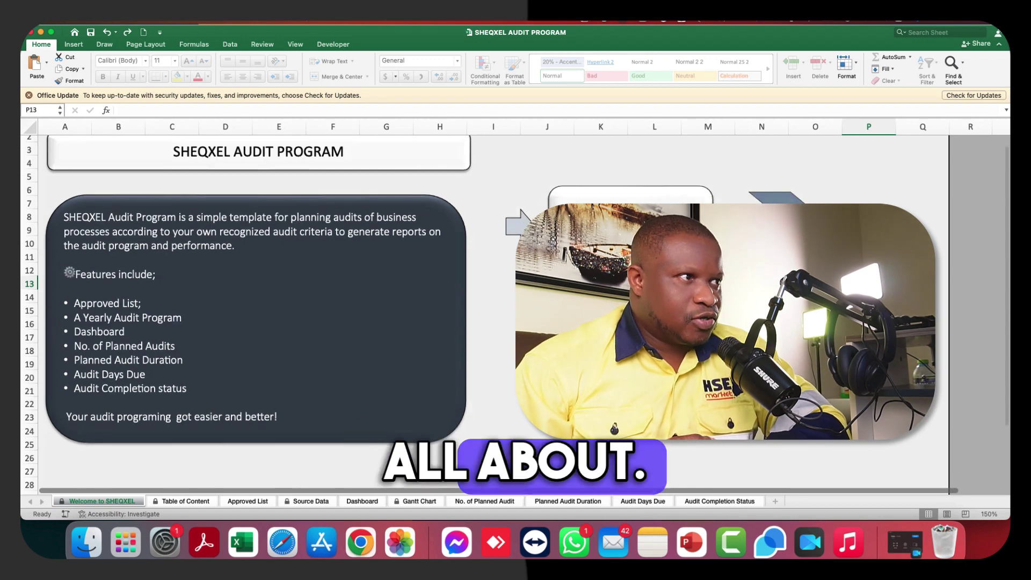
pyautogui.scroll(1, 483, 312)
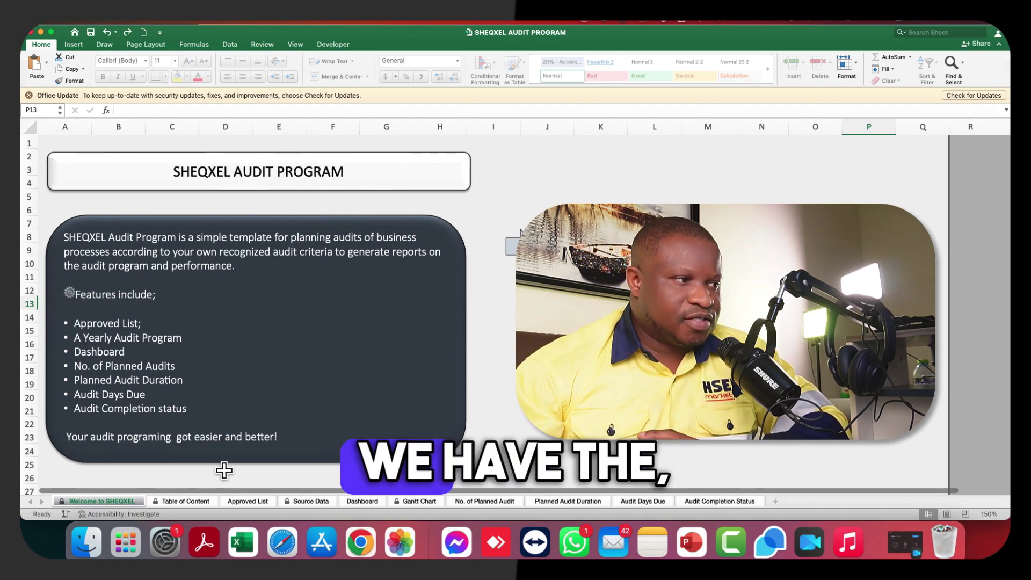
pyautogui.click(205, 501)
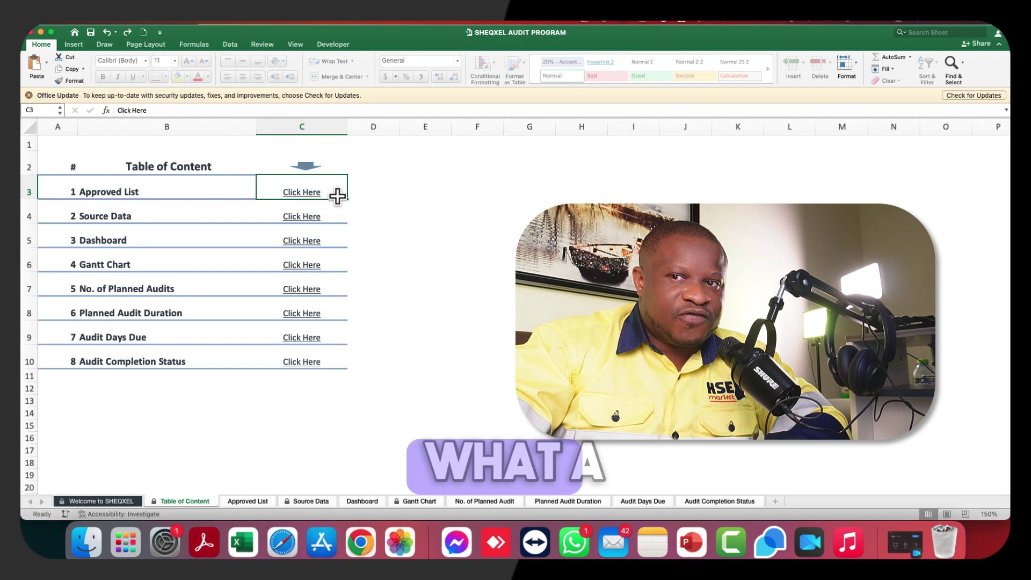
pyautogui.hotkey('ctrl', 'End')
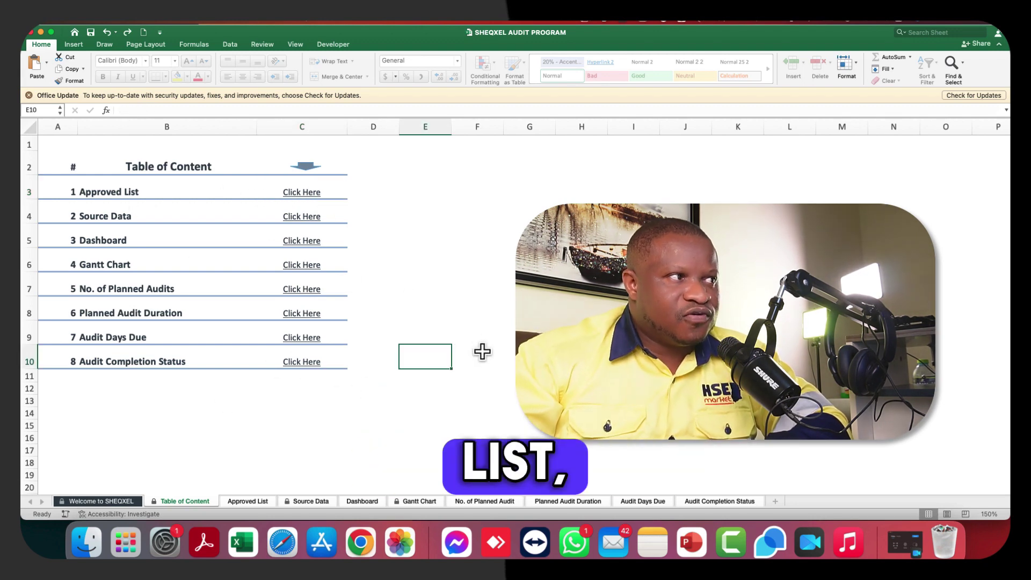
# - Point out the Source Data, Dashboard, Planned Audits, Days Due and Completion Status entries, then show Approved List
pyautogui.click(165, 210)
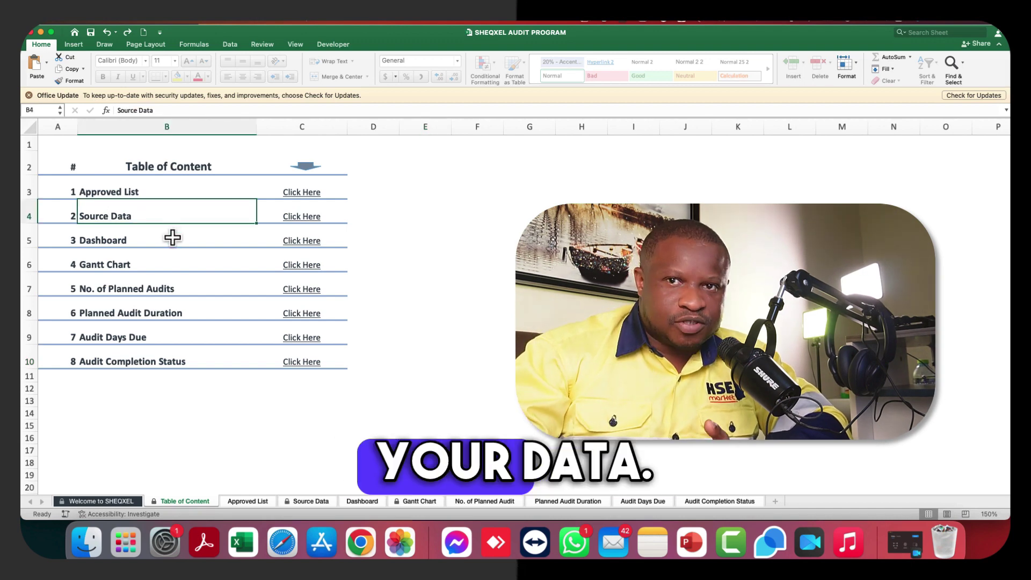
pyautogui.click(102, 238)
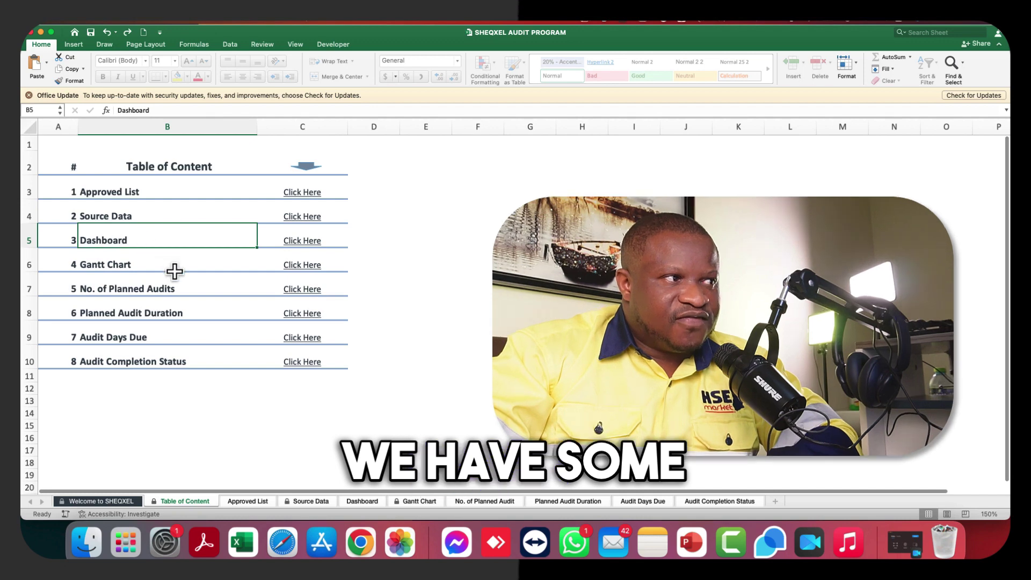
pyautogui.click(200, 290)
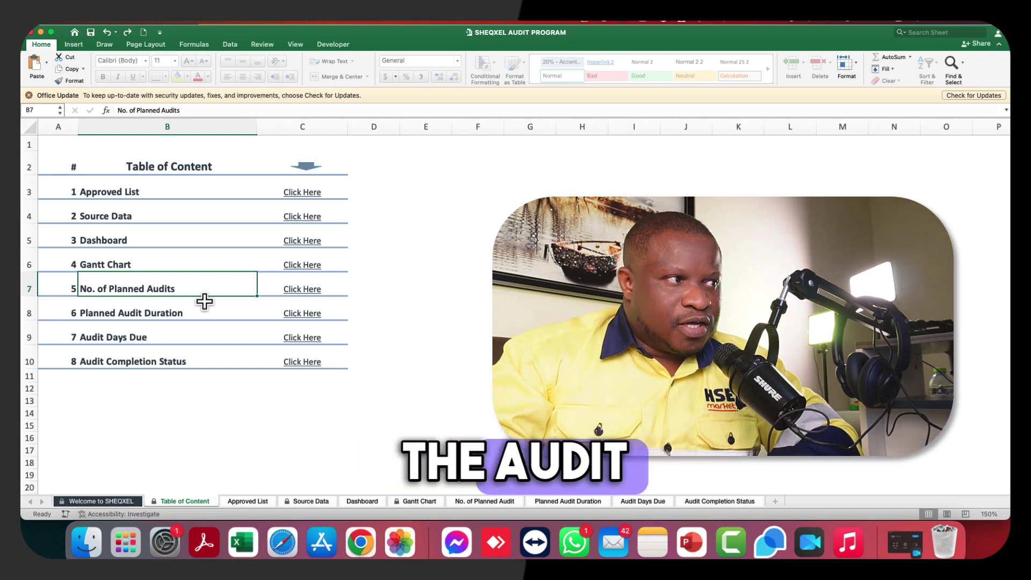
pyautogui.click(140, 333)
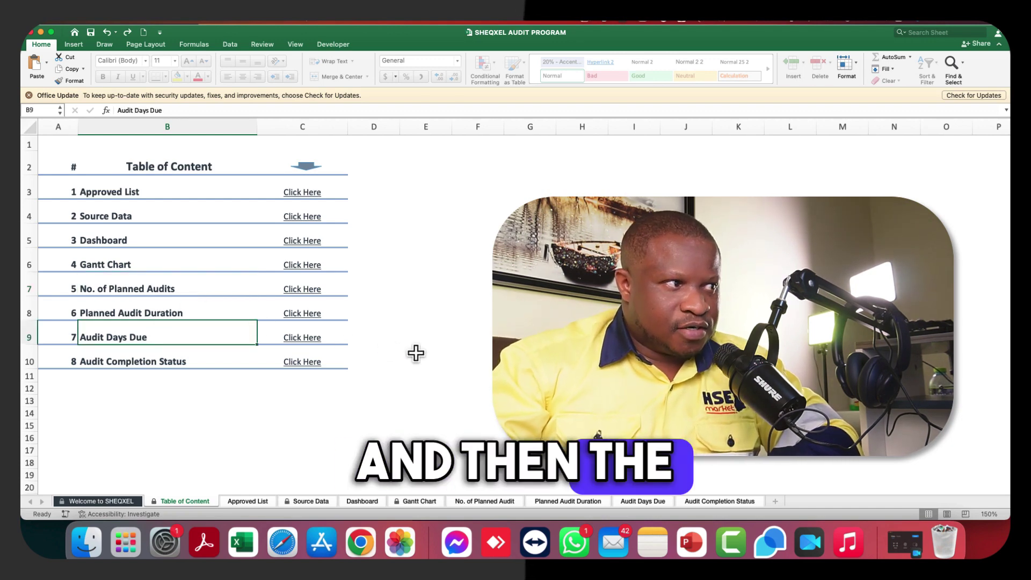
pyautogui.press('Down')
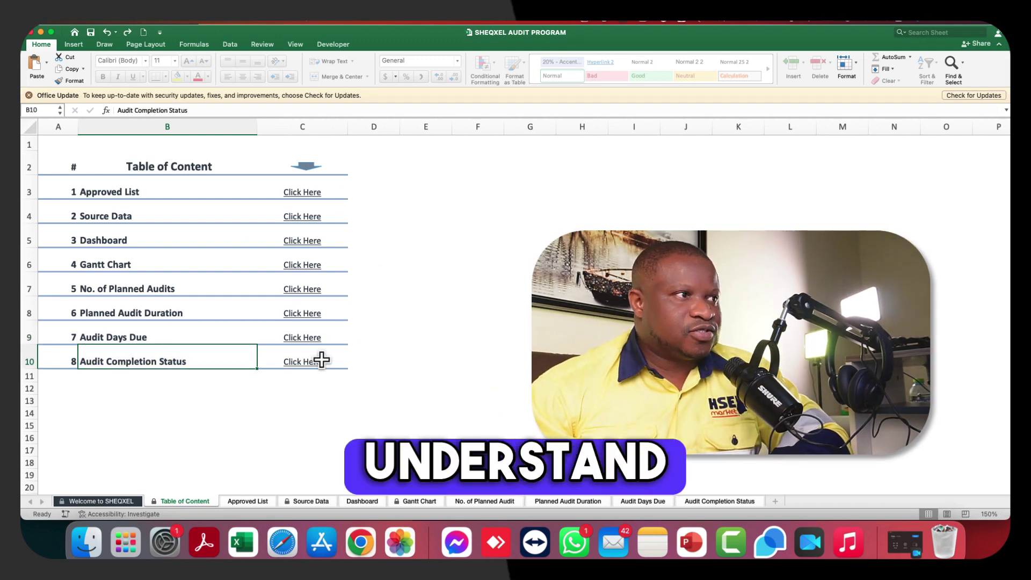
pyautogui.click(263, 501)
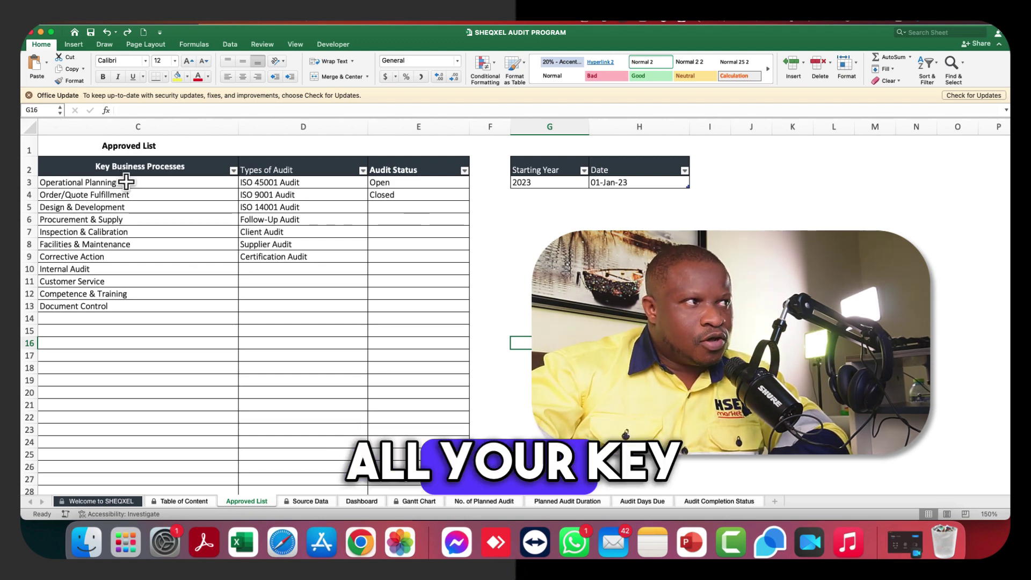
# - Highlight the Key Business Processes and Types of Audit lists, then switch to Source Data
pyautogui.moveTo(131, 183); pyautogui.dragTo(143, 418)
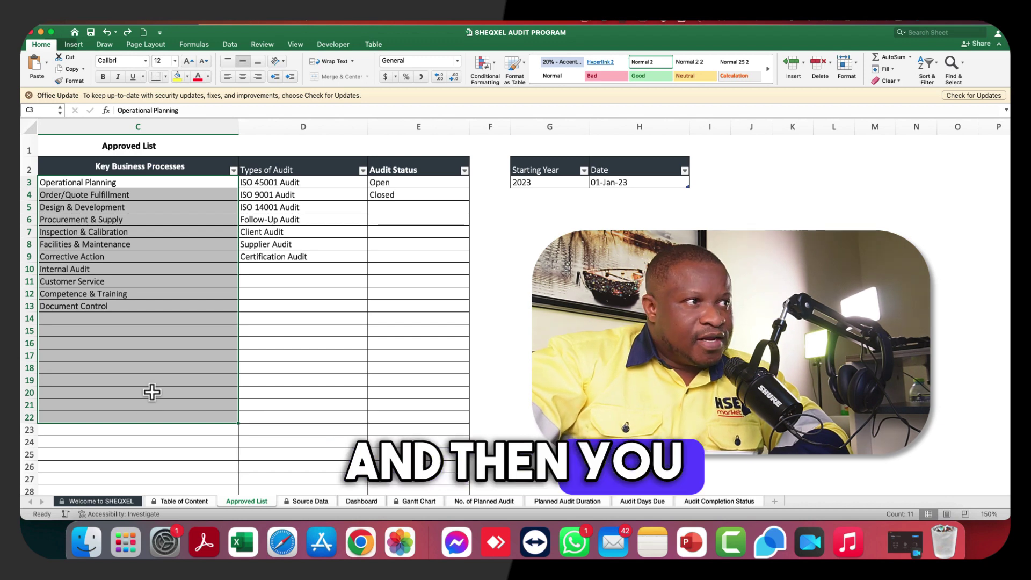
pyautogui.moveTo(285, 184); pyautogui.dragTo(297, 321)
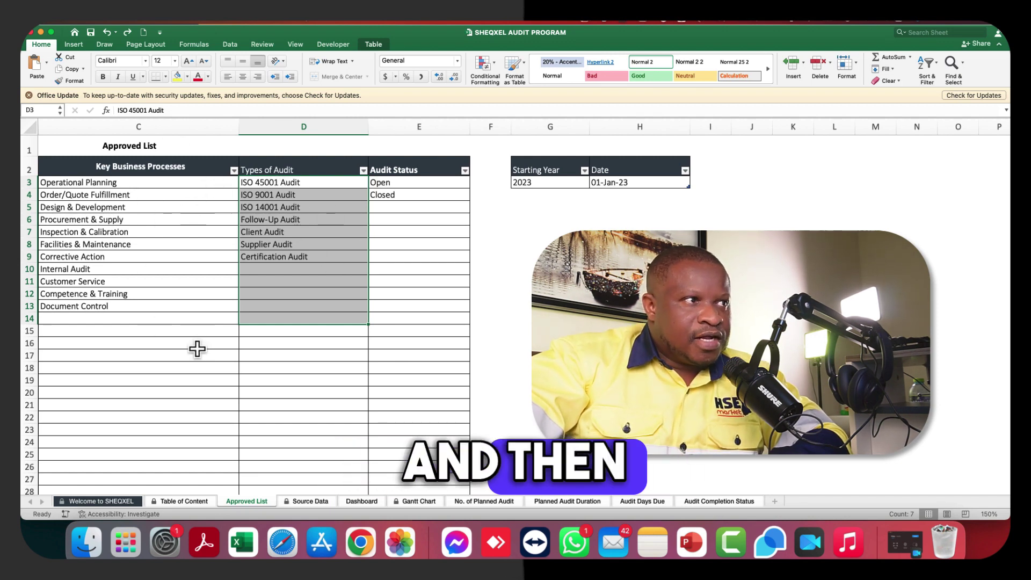
pyautogui.click(285, 186)
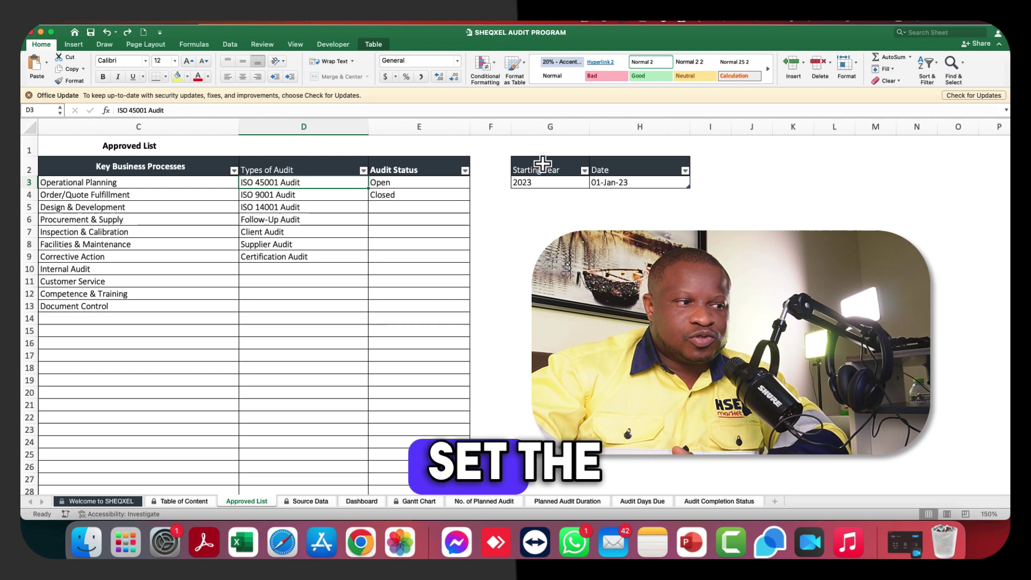
pyautogui.click(302, 504)
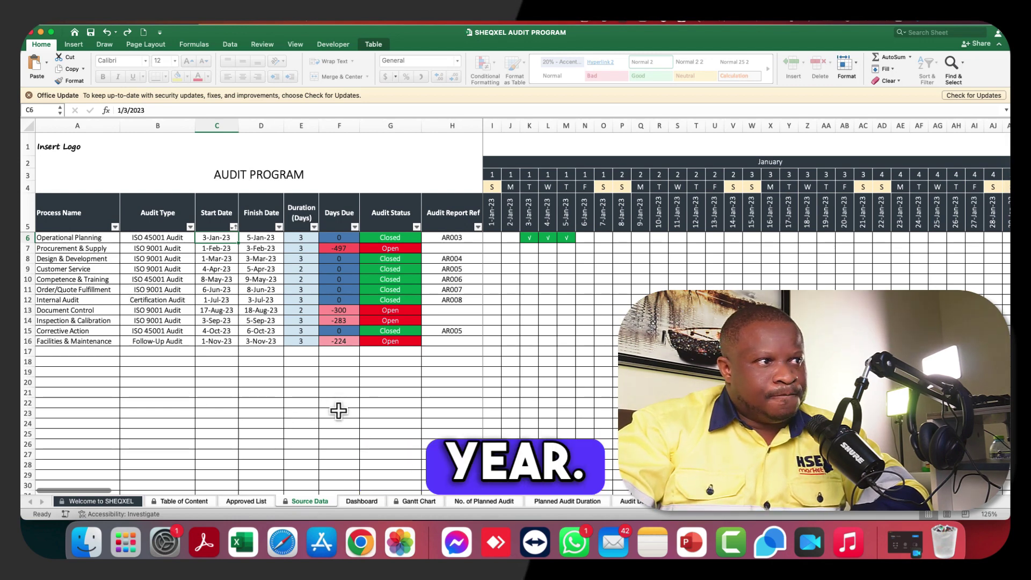
# - Inspect the column E duration formula and scroll across the calendar columns
pyautogui.click(316, 476)
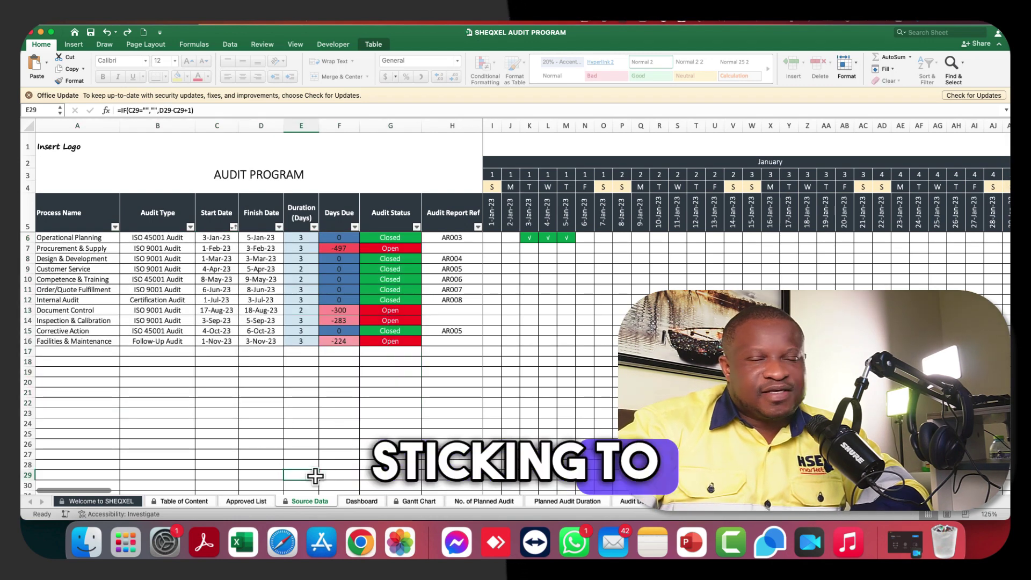
pyautogui.scroll(-3, 315, 474)
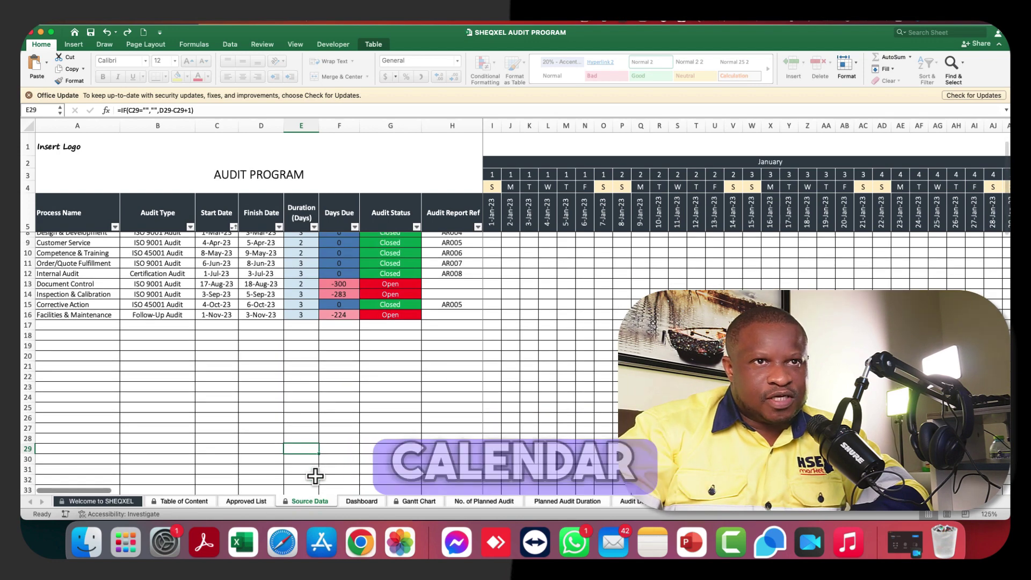
pyautogui.scroll(3, 555, 450)
pyautogui.hscroll(15, 555, 451)
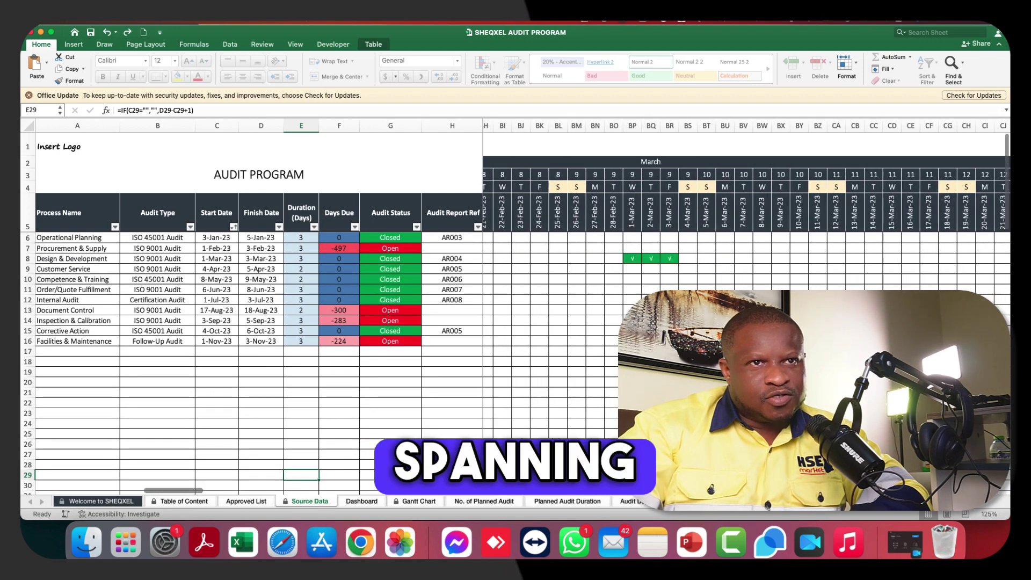
pyautogui.hscroll(3, 747, 253)
pyautogui.hscroll(3, 746, 253)
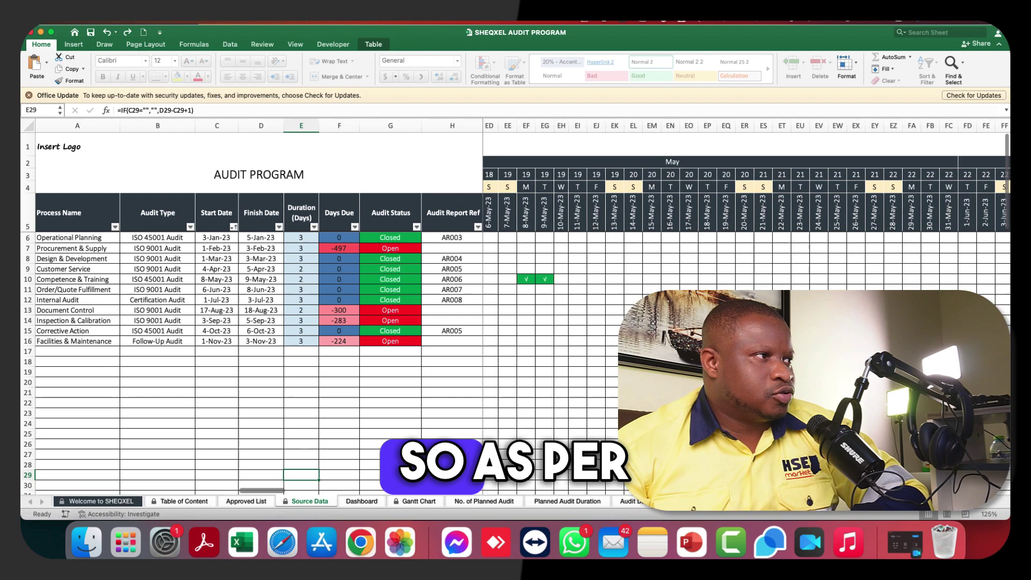
pyautogui.hscroll(-20, 746, 252)
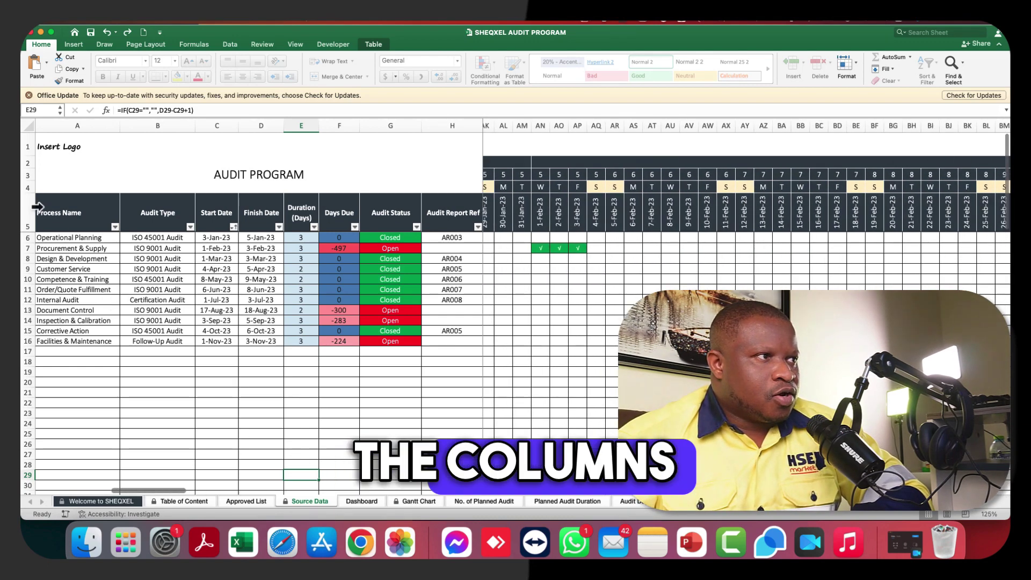
# - Show the first audit's process choices, keep Operational Planning, and go back to Approved List
pyautogui.click(107, 212)
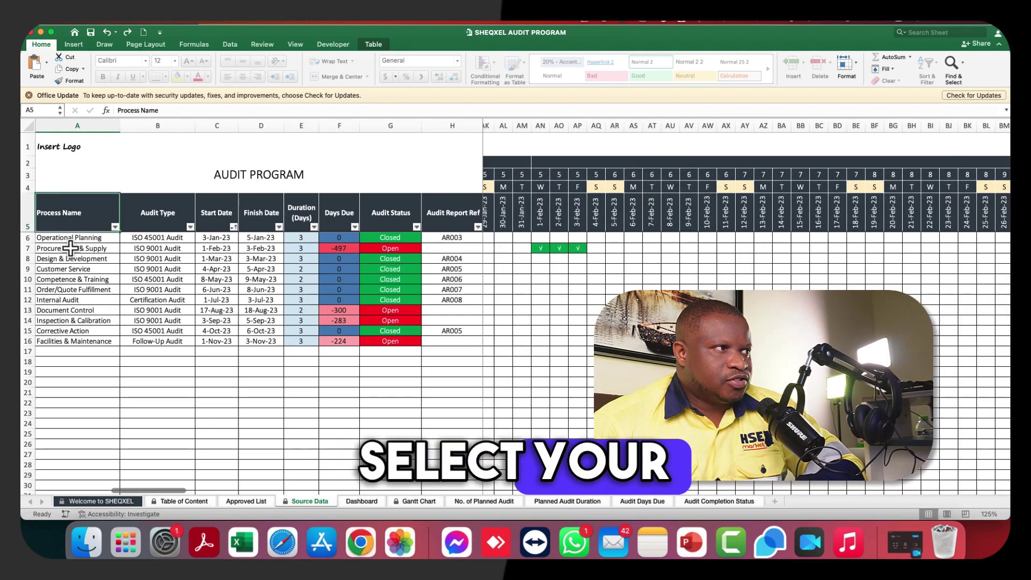
pyautogui.click(75, 259)
pyautogui.click(78, 237)
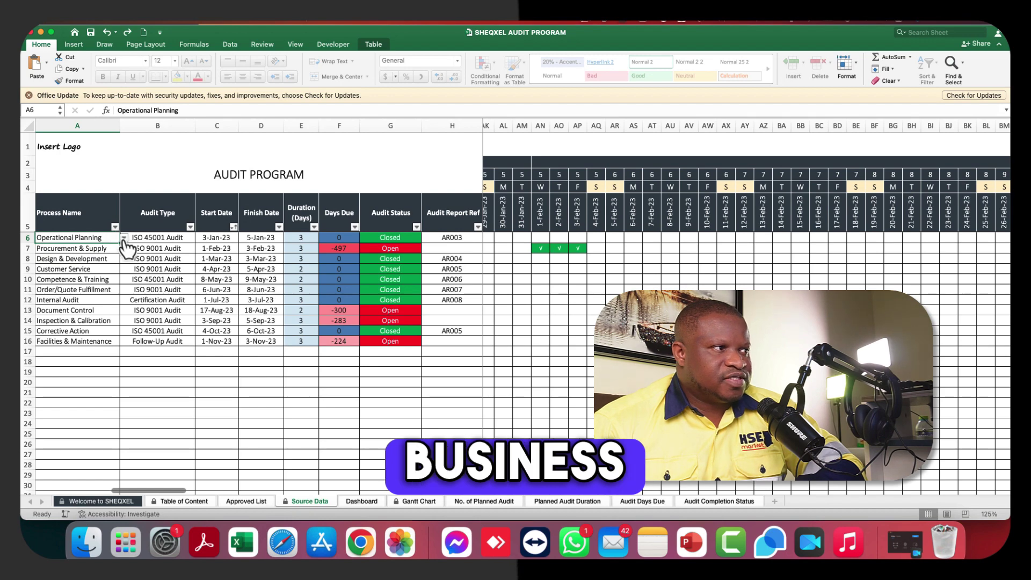
pyautogui.click(123, 237)
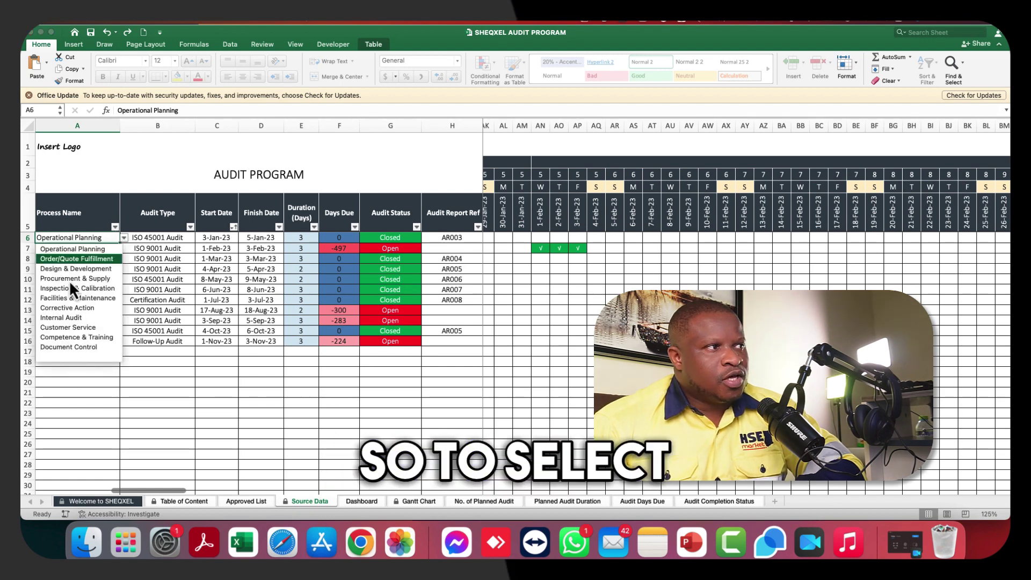
pyautogui.click(121, 249)
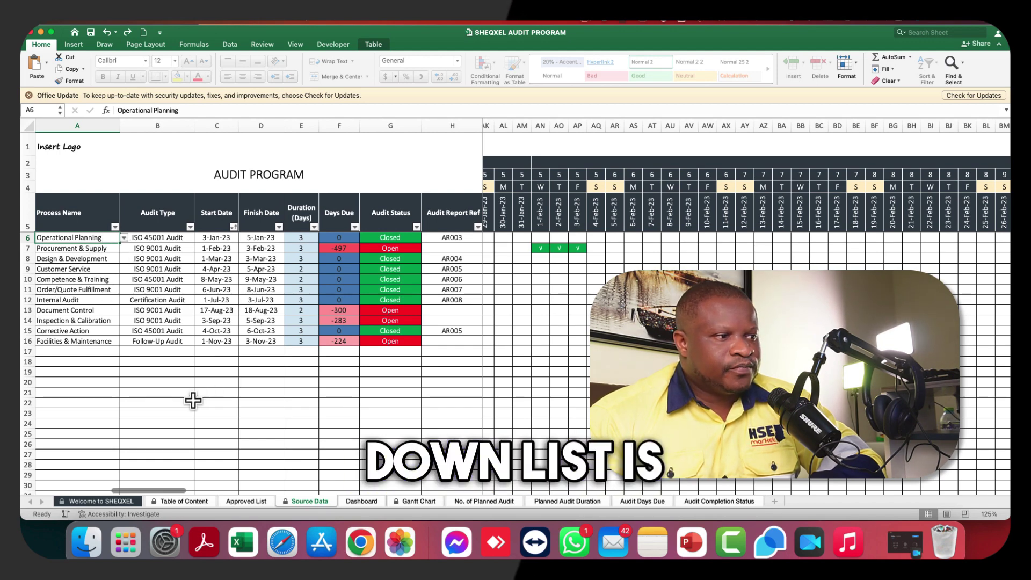
pyautogui.click(237, 502)
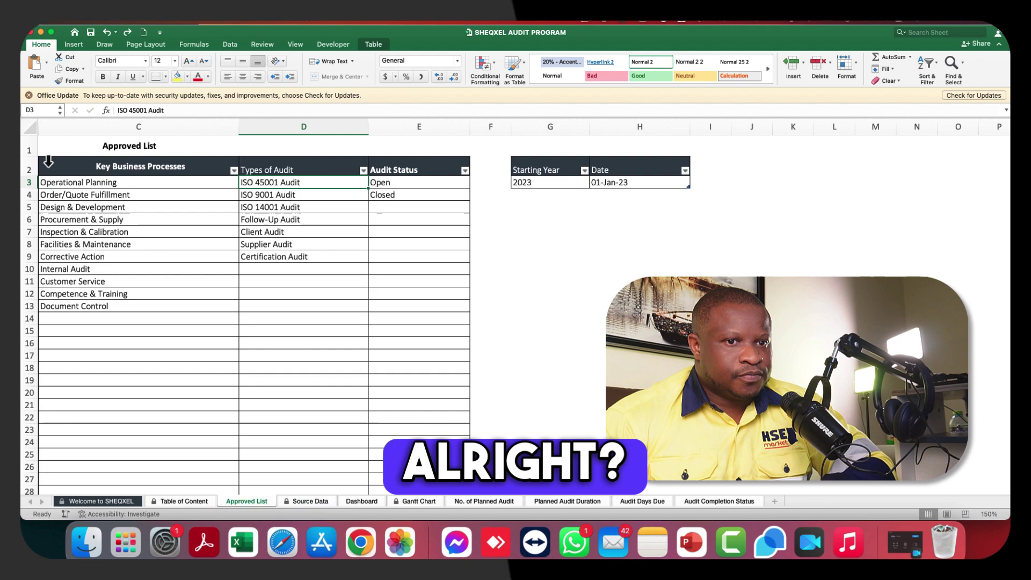
# - Zoom the Approved List sheet to 225%, then return to the Source Data sheet
pyautogui.scroll(3, 132, 296)
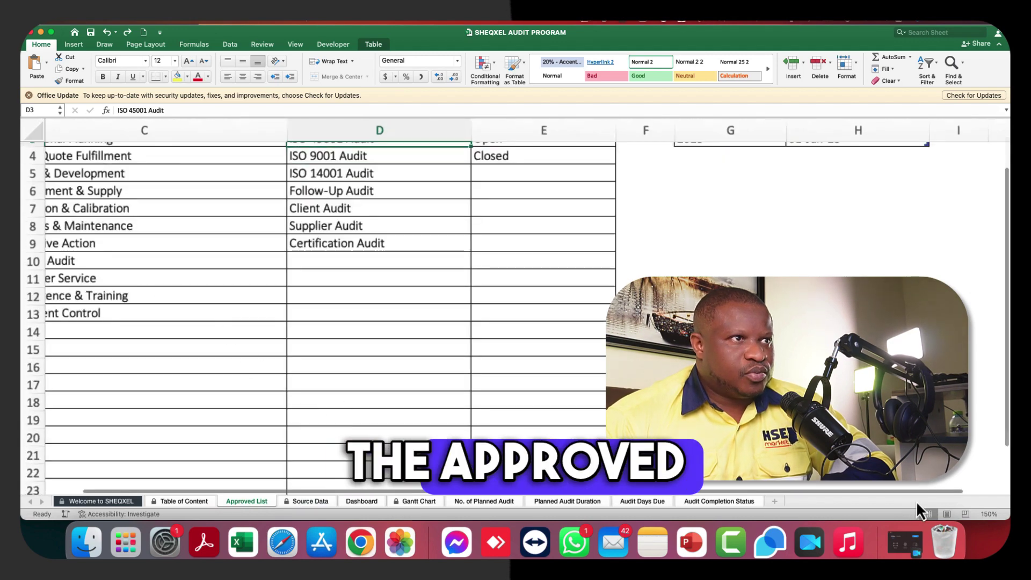
pyautogui.scroll(3, 992, 514)
pyautogui.click(990, 515)
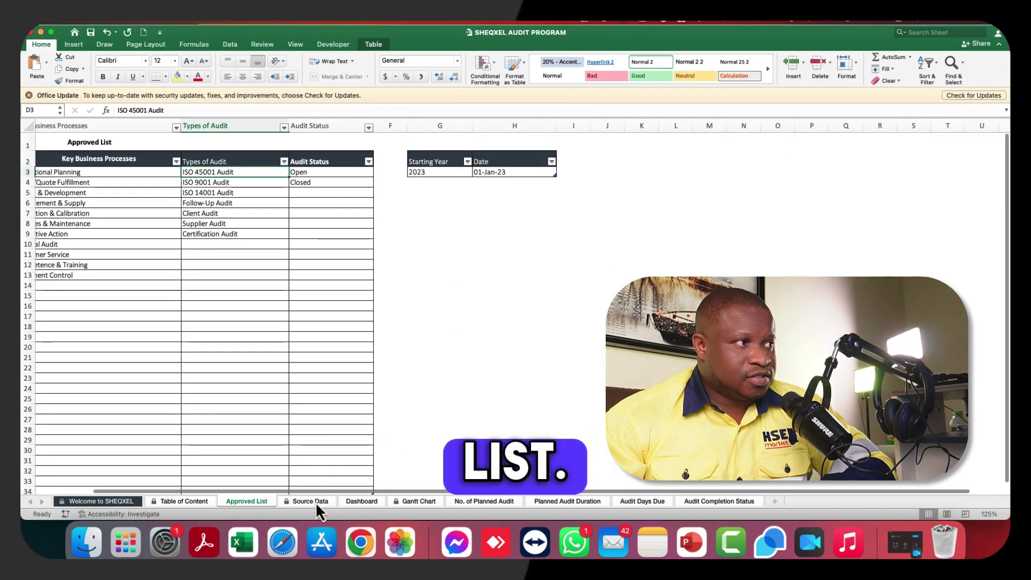
pyautogui.click(312, 501)
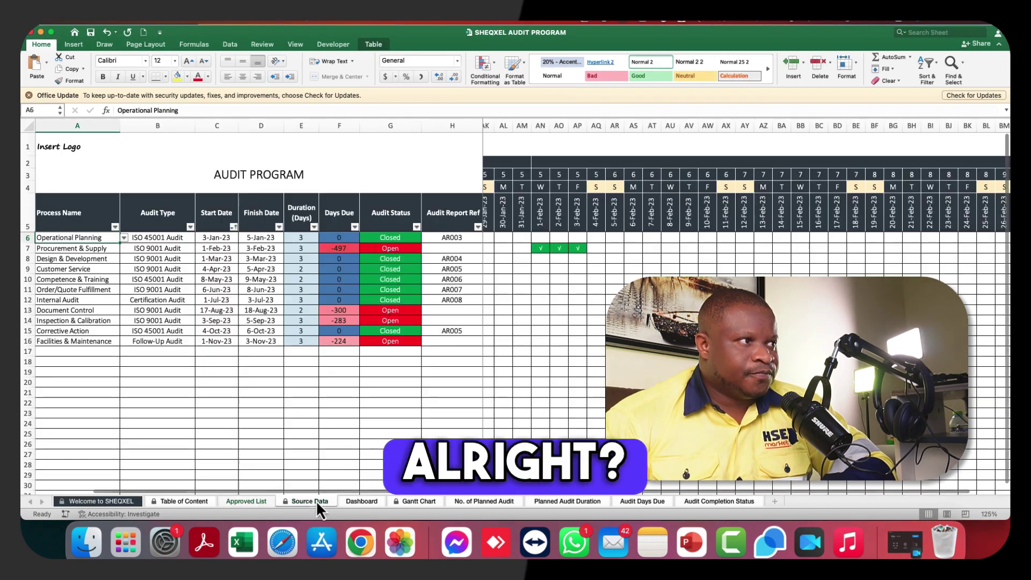
pyautogui.click(177, 240)
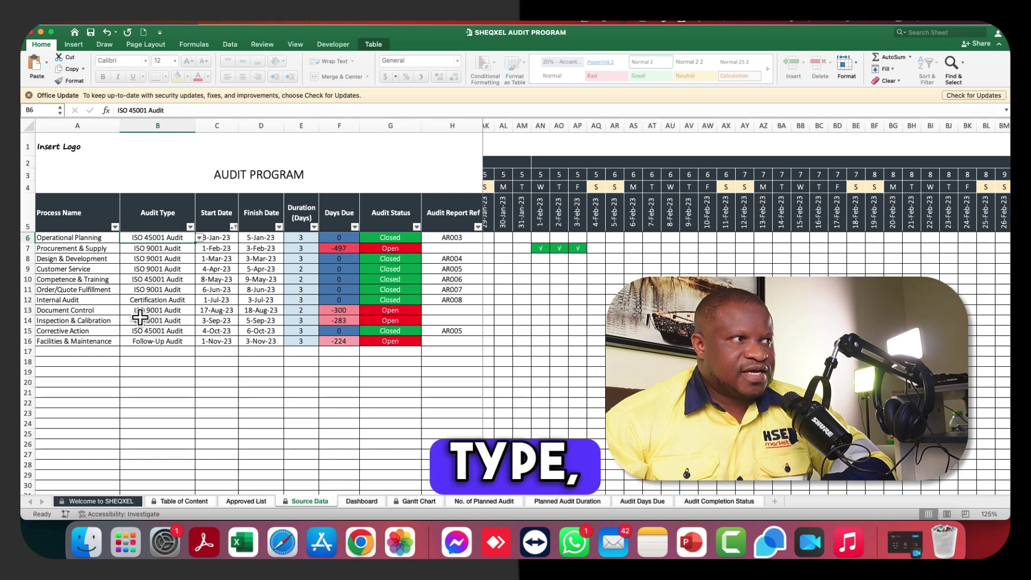
pyautogui.click(73, 240)
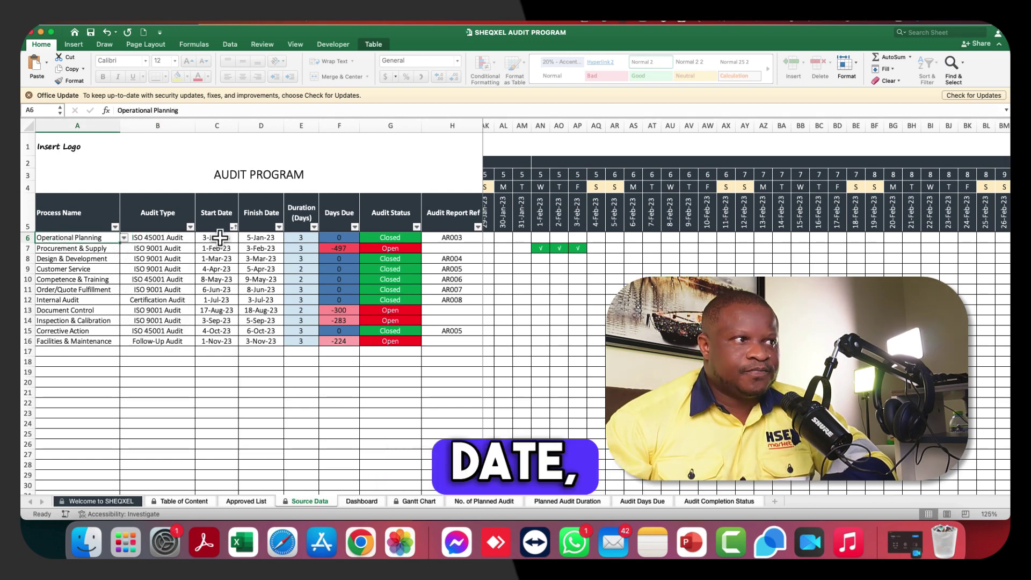
pyautogui.click(213, 240)
pyautogui.click(274, 239)
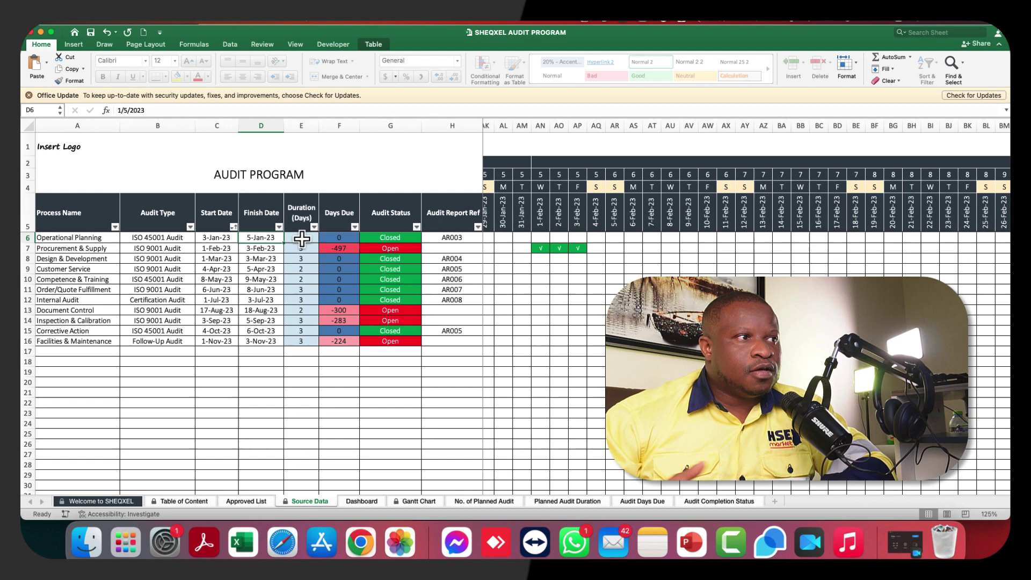
pyautogui.click(306, 240)
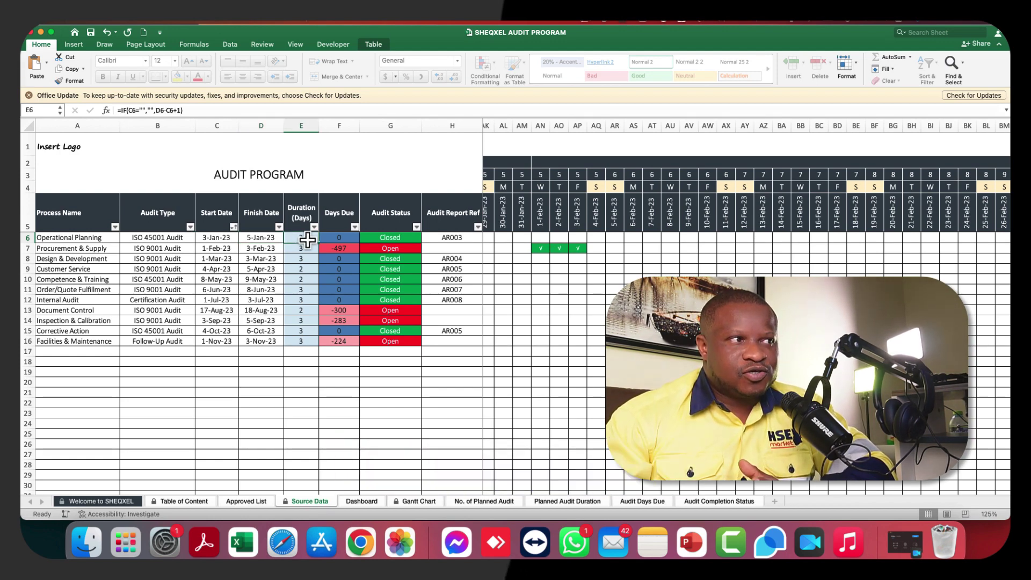
pyautogui.click(343, 240)
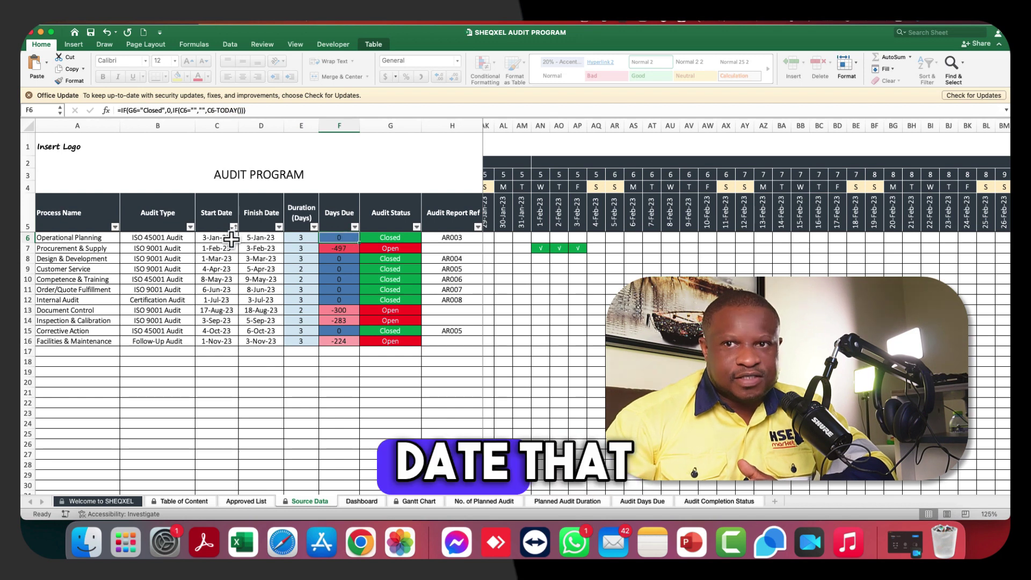
pyautogui.click(221, 238)
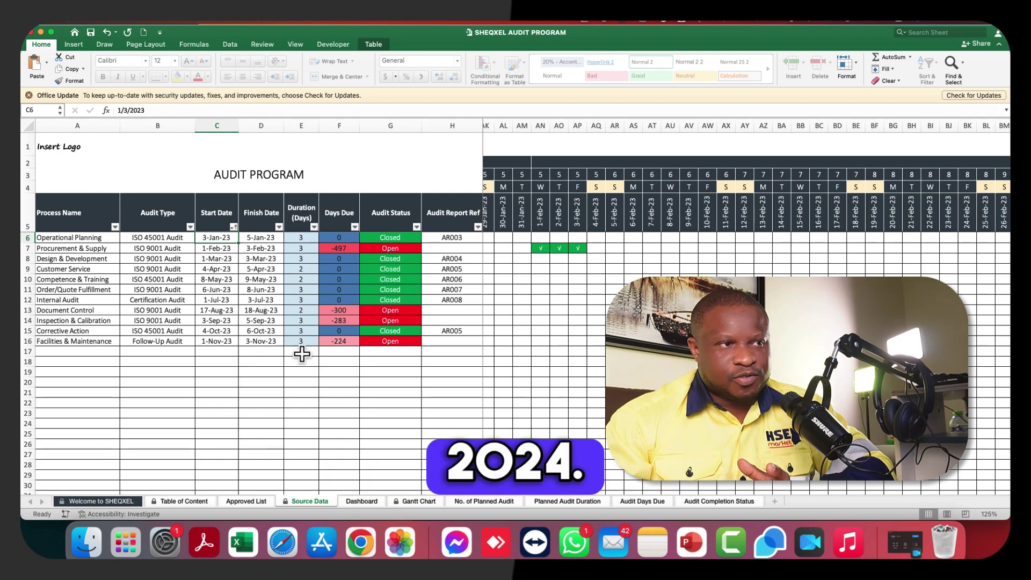
pyautogui.hscroll(-4, 567, 362)
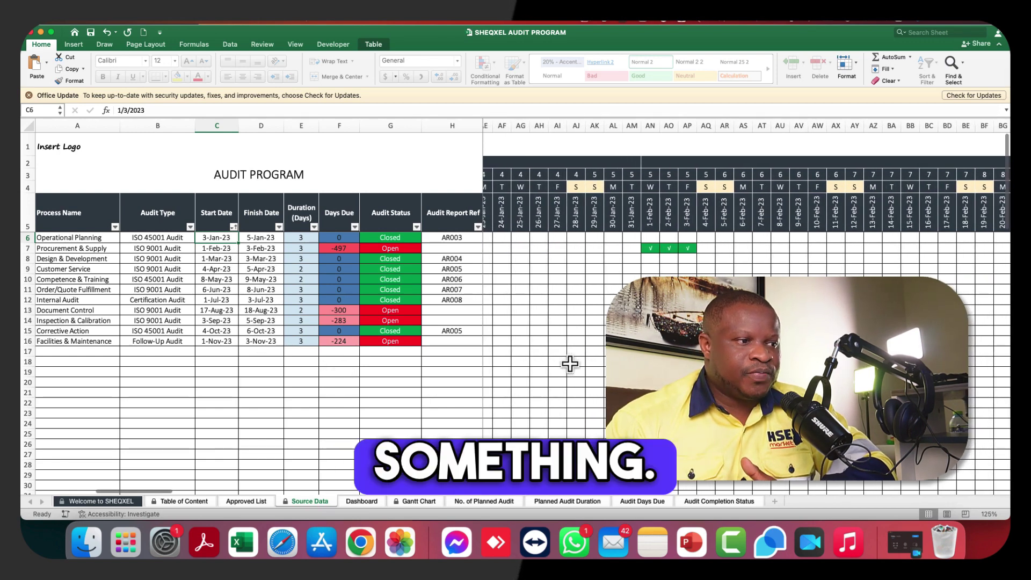
pyautogui.hscroll(-6, 364, 500)
pyautogui.click(361, 502)
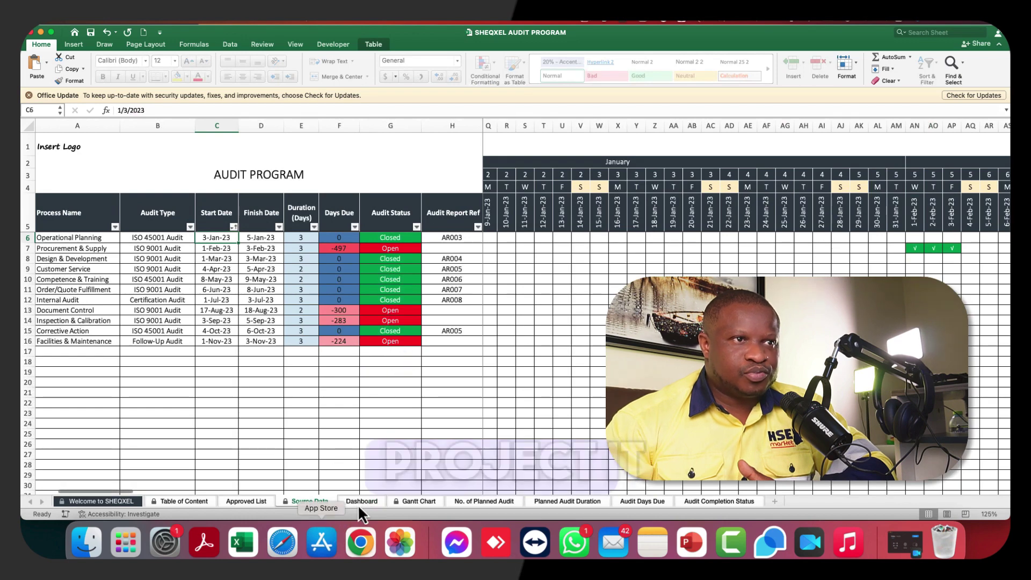
# - Show the Audit Program Dashboard and inspect the No. of Planned Audits chart bars
pyautogui.click(366, 503)
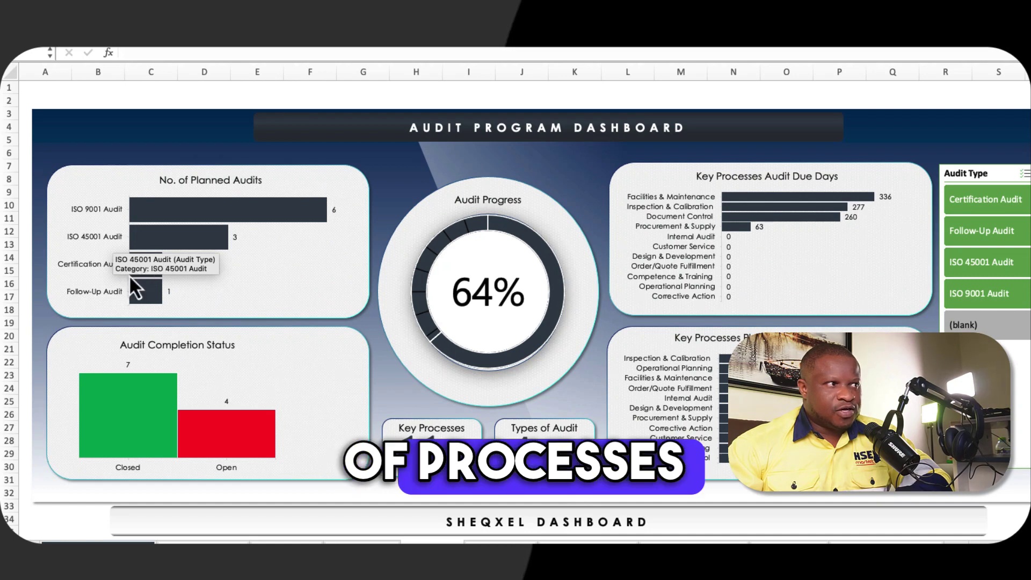
pyautogui.moveTo(322, 222)
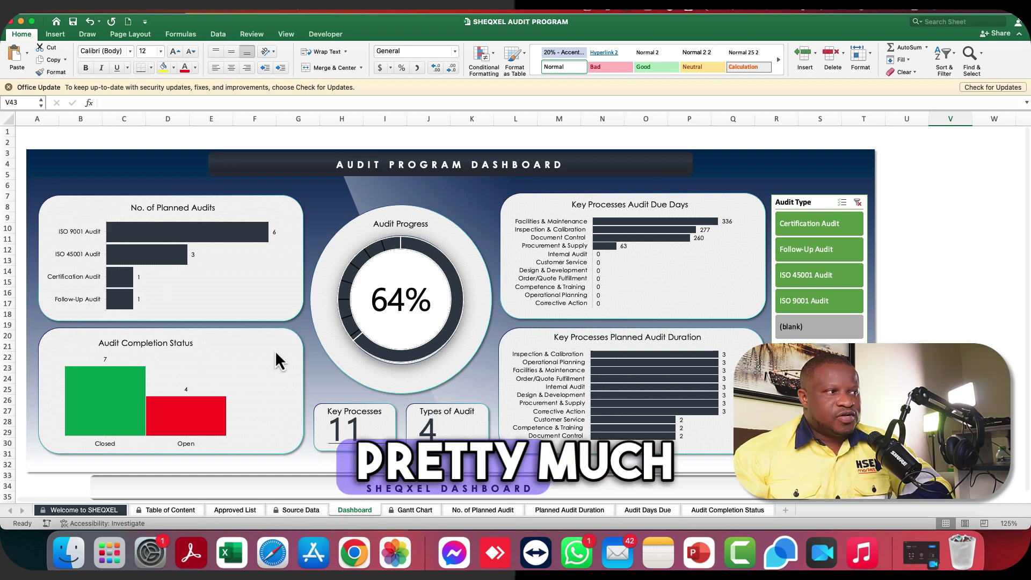
# - Filter the dashboard's Audit Type slicer to Follow-Up, ISO 45001 and ISO 9001 audits
pyautogui.hotkey('ctrl', 'pageup')
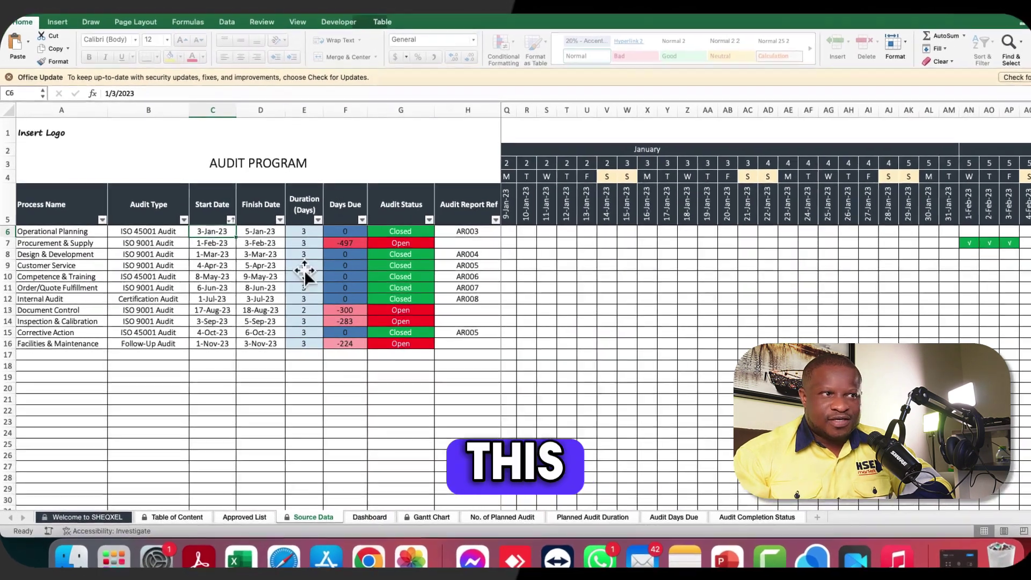
pyautogui.hotkey('ctrl', 'pagedown')
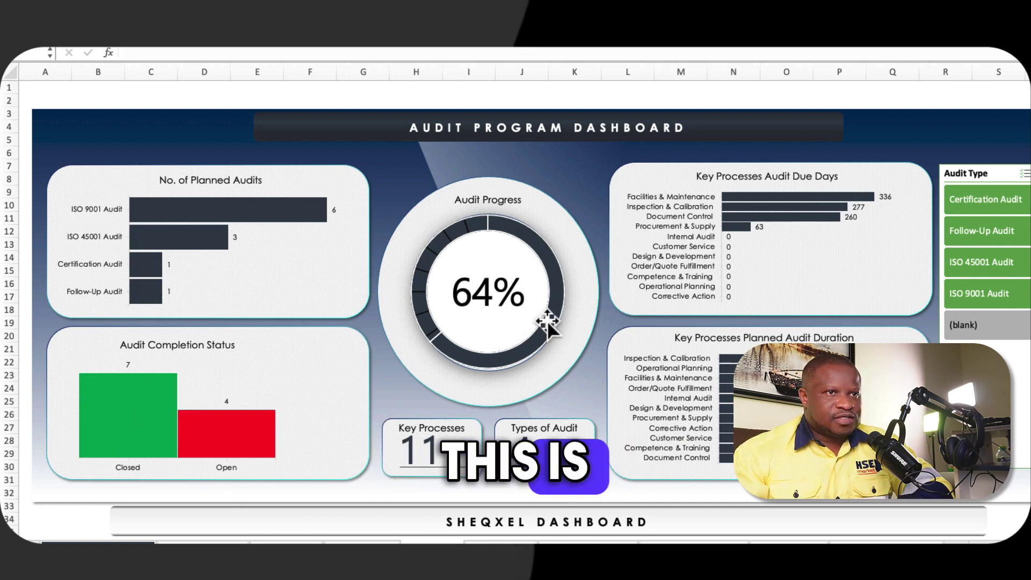
pyautogui.click(980, 219)
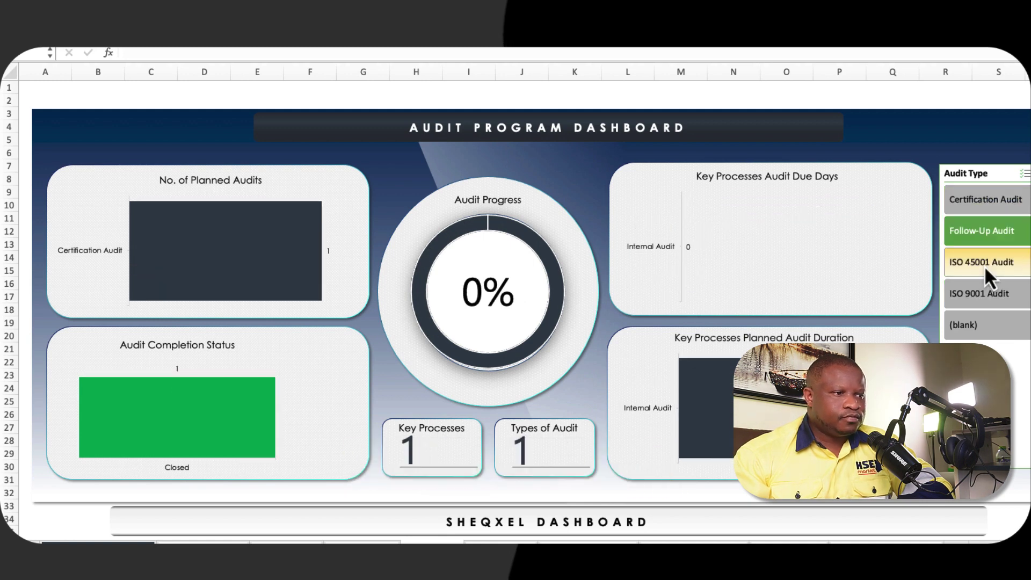
pyautogui.click(985, 265)
pyautogui.click(995, 284)
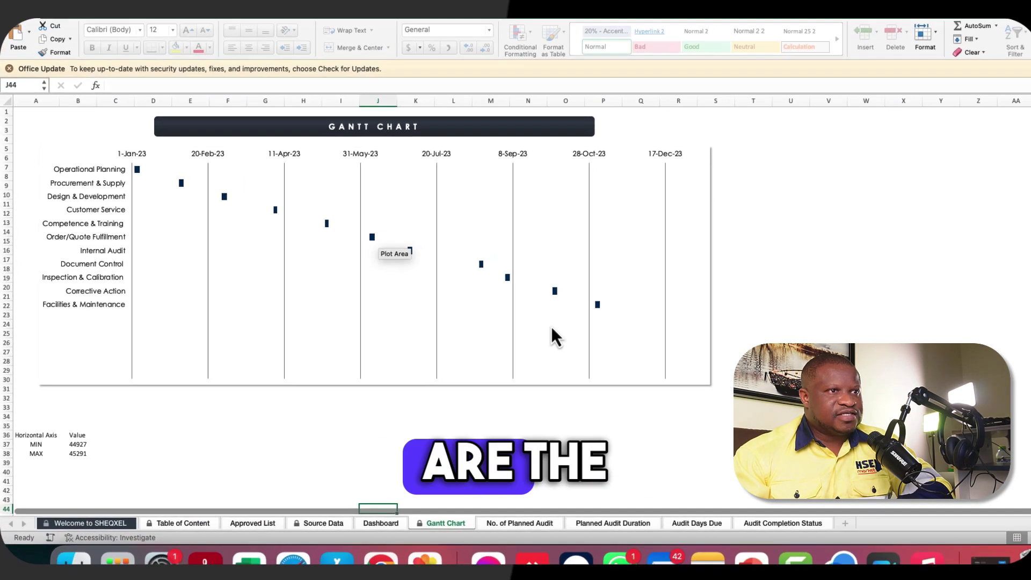
# - Visit the Planned Audit, Duration, Days Due, Completion Status and Source Data sheets, then the Dashboard
pyautogui.click(519, 523)
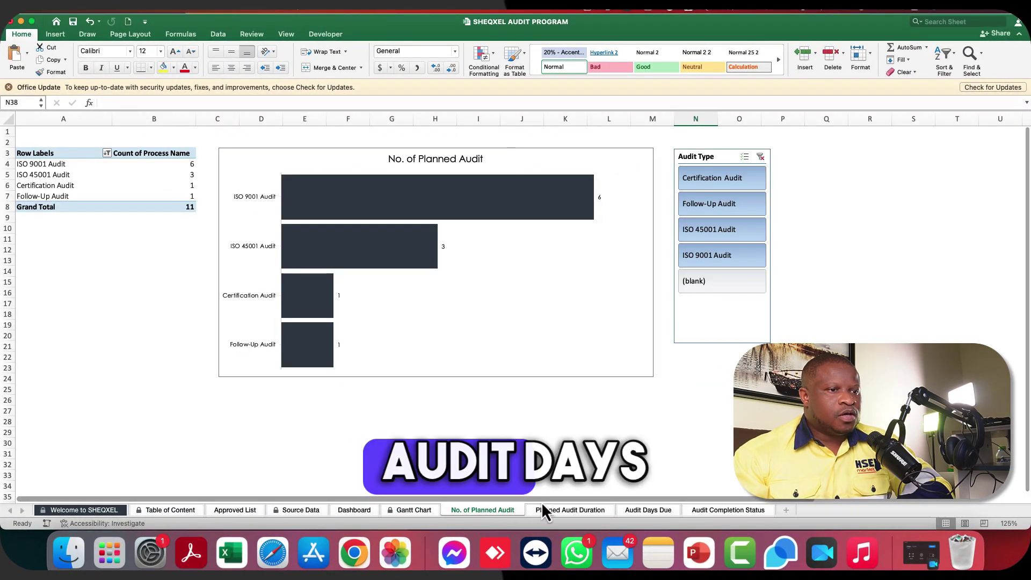
pyautogui.click(553, 511)
pyautogui.click(659, 511)
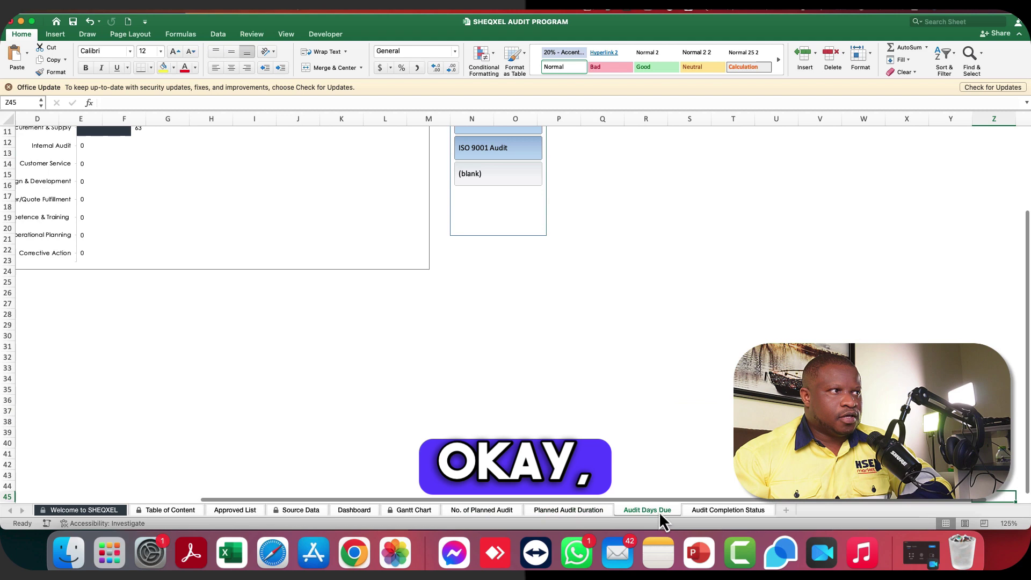
pyautogui.scroll(5, 268, 231)
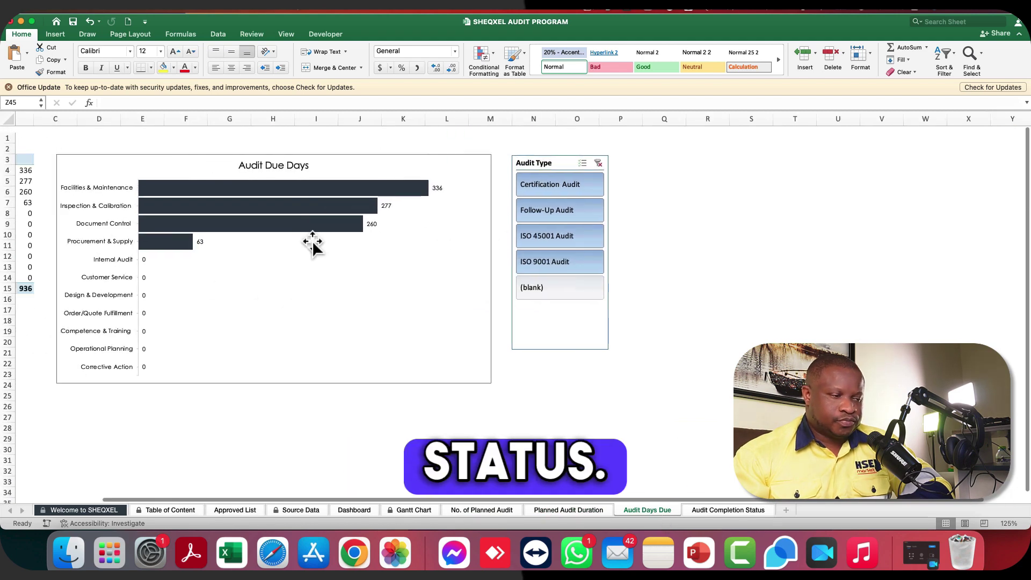
pyautogui.click(724, 515)
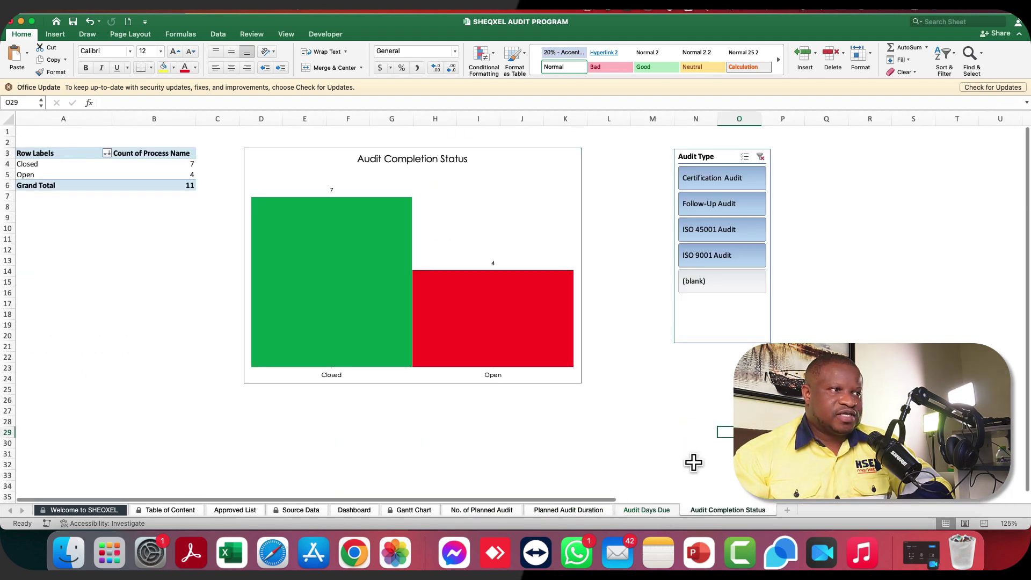
pyautogui.click(301, 511)
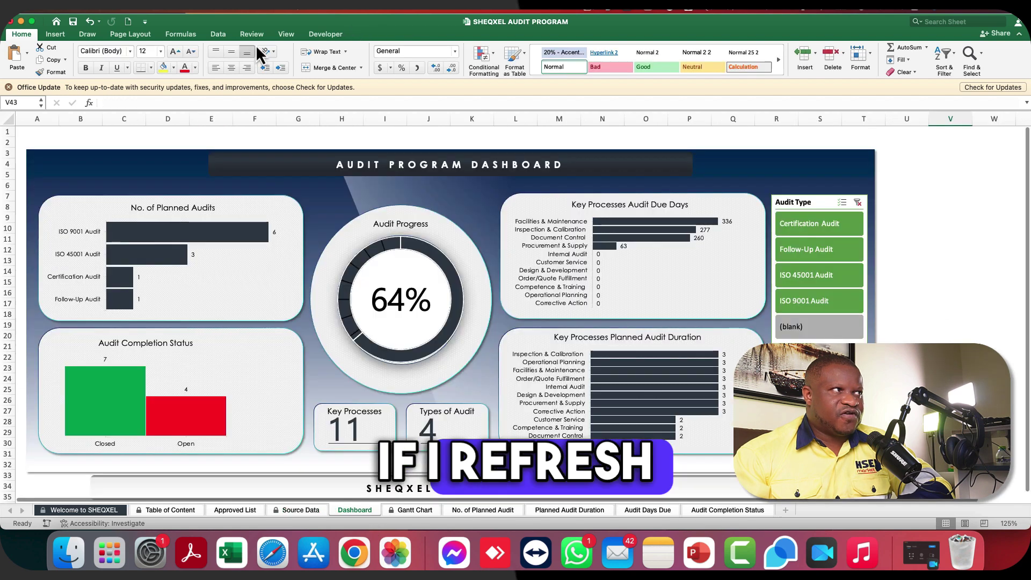
pyautogui.click(367, 513)
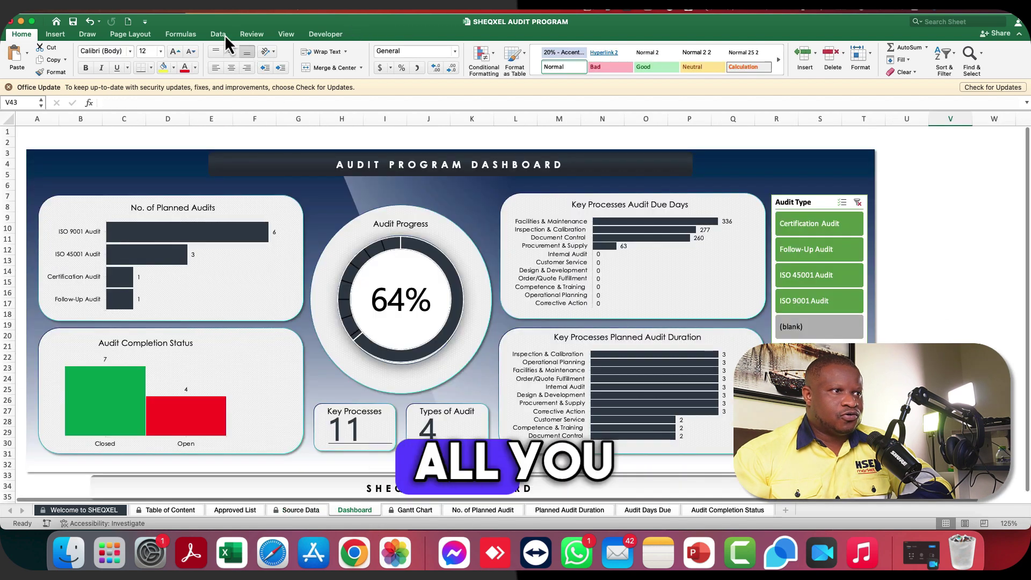
pyautogui.click(223, 34)
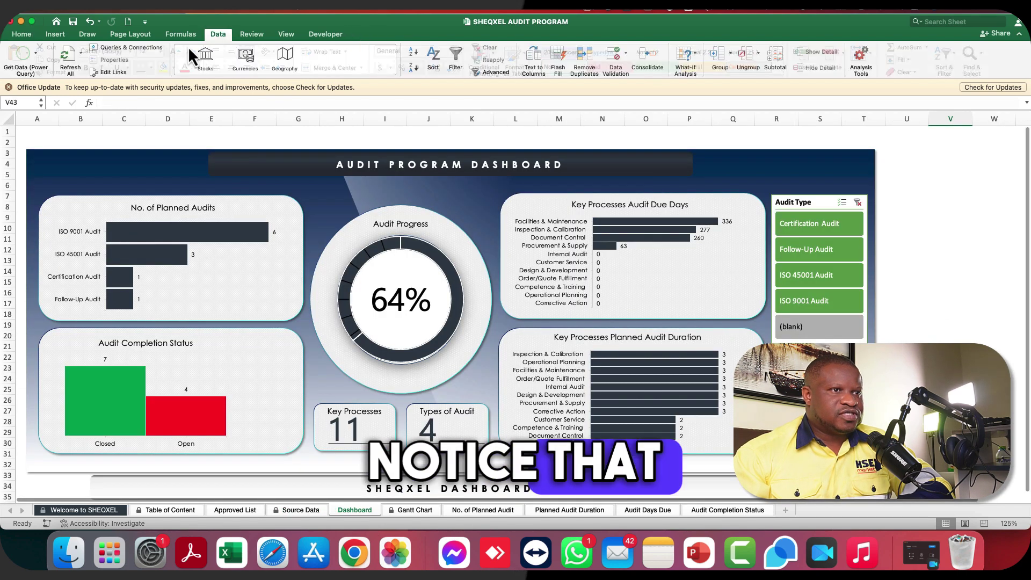
# - Refresh all dashboard data, then highlight the Approved List processes, audit types and status values
pyautogui.click(72, 63)
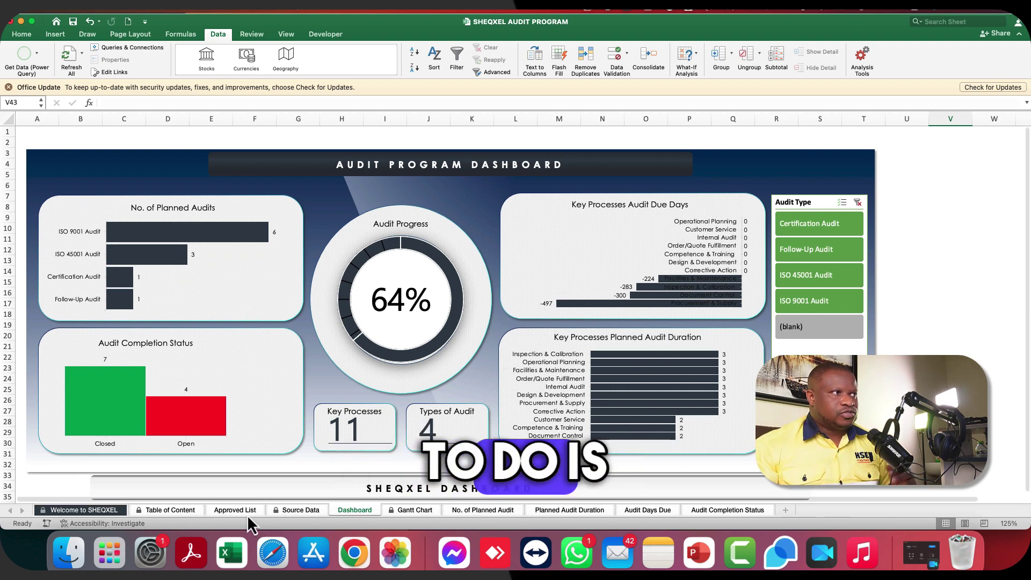
pyautogui.click(234, 509)
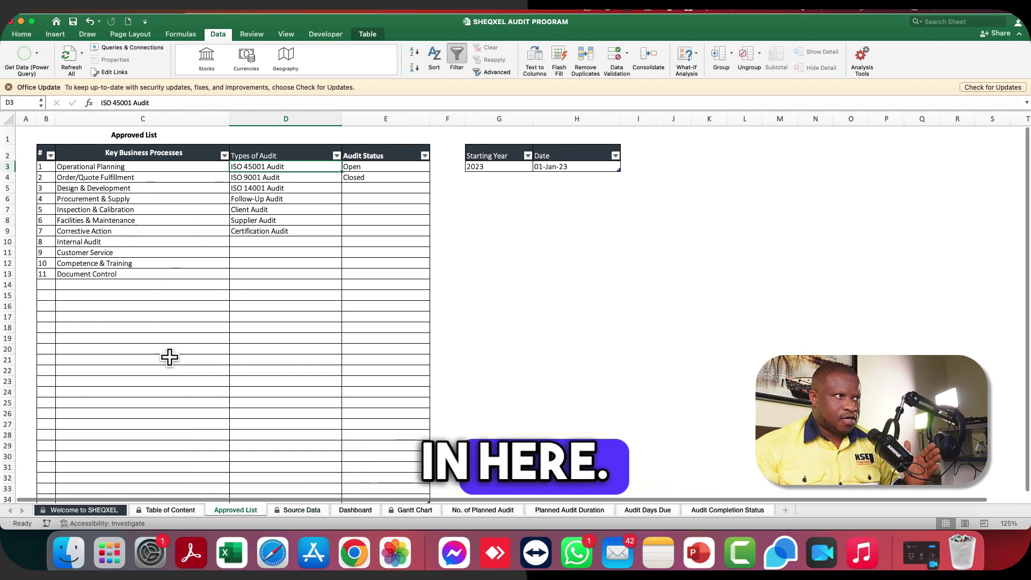
pyautogui.moveTo(176, 382); pyautogui.dragTo(143, 166)
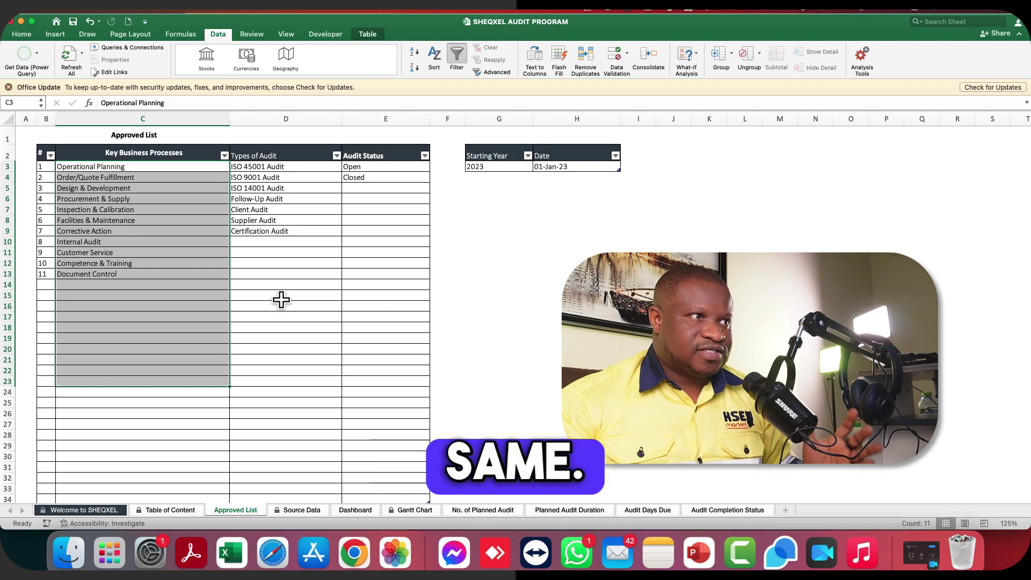
pyautogui.moveTo(281, 296); pyautogui.dragTo(284, 167)
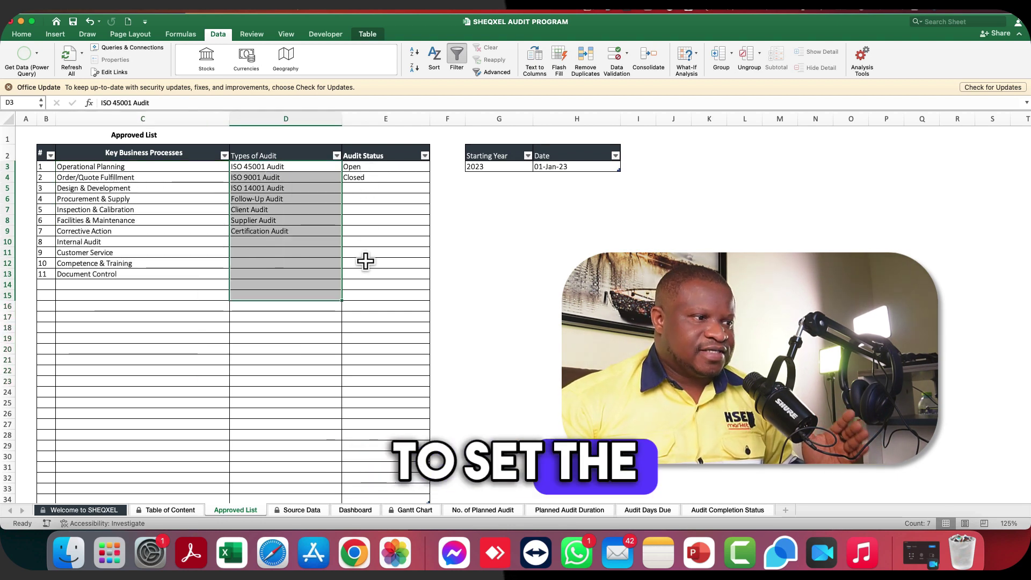
pyautogui.moveTo(391, 268); pyautogui.dragTo(384, 177)
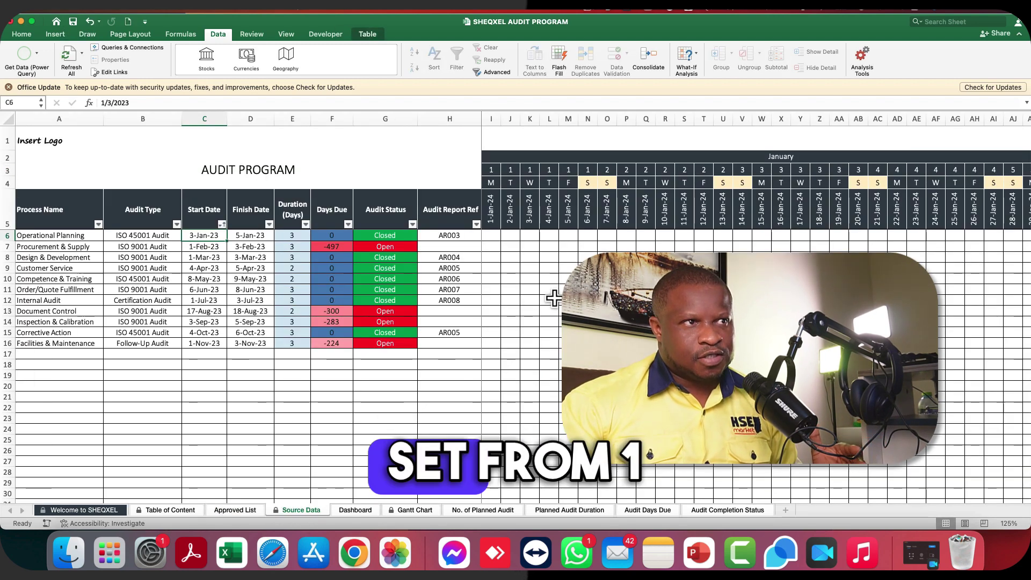
# - Clear the sample audit names, types, dates, statuses and report references from A6:D16 and G6:H16
pyautogui.click(497, 220)
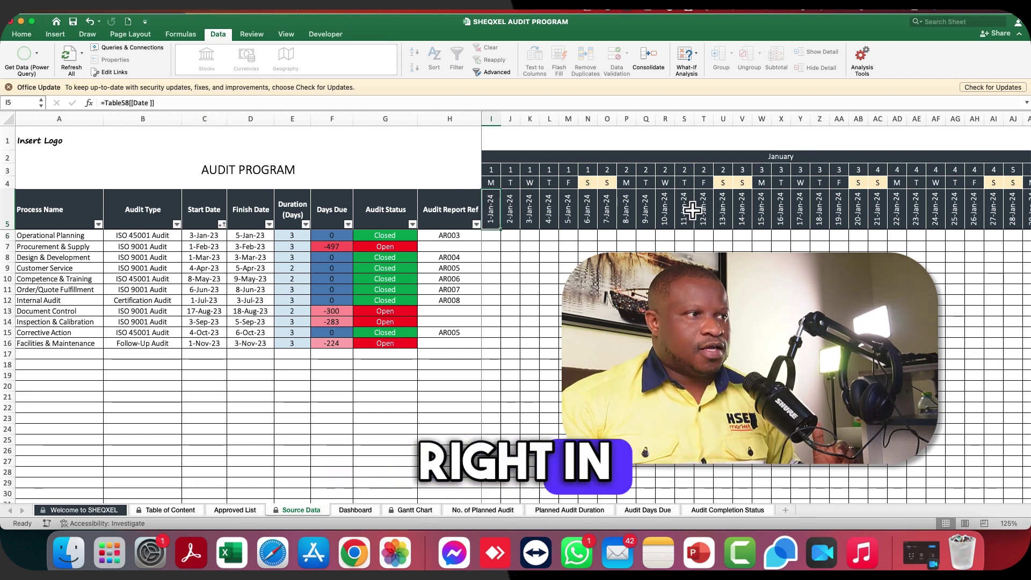
pyautogui.hscroll(4, 692, 209)
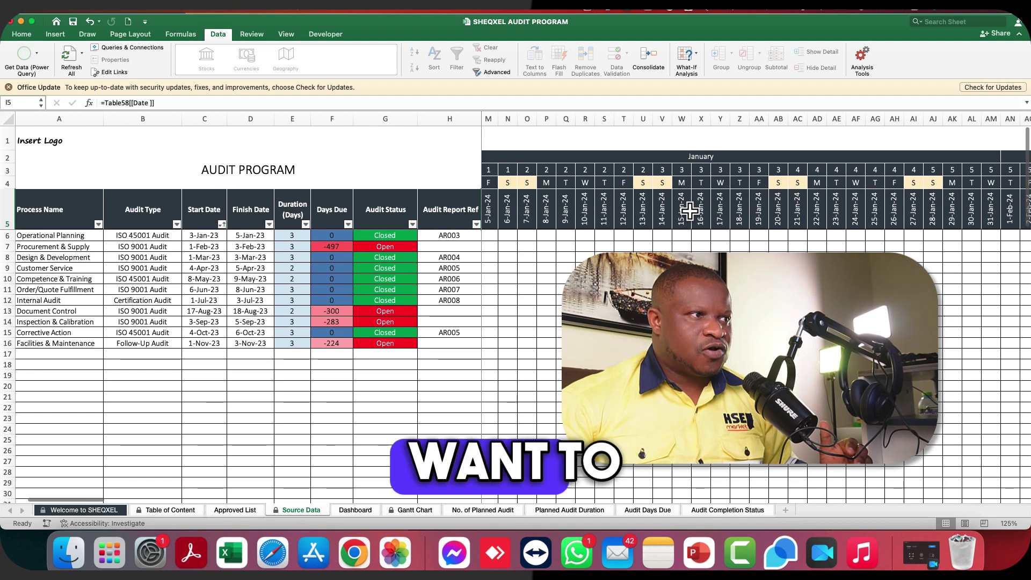
pyautogui.hscroll(15, 691, 211)
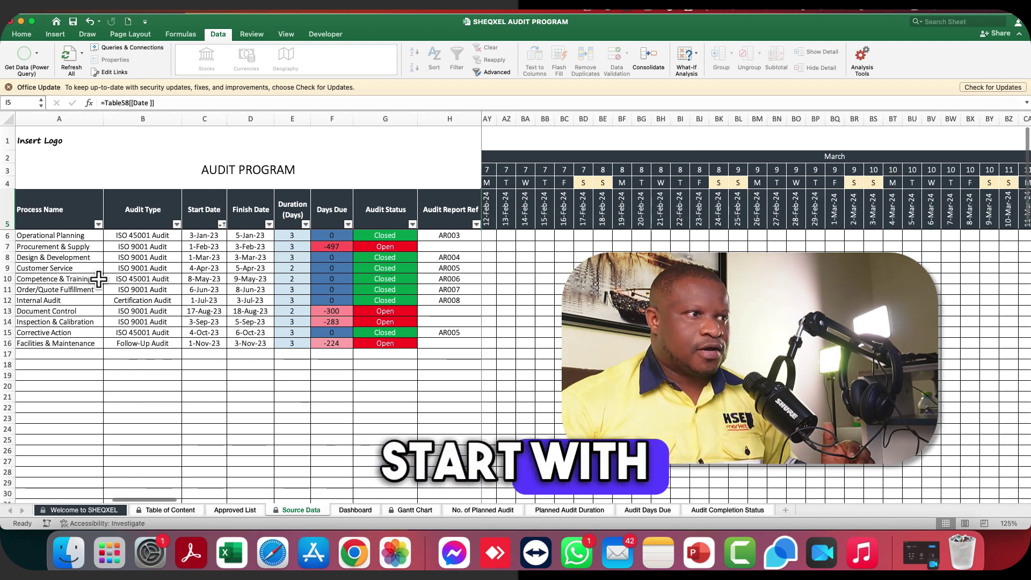
pyautogui.click(50, 236)
pyautogui.keyDown('shift'); pyautogui.click(243, 347); pyautogui.keyUp('shift')
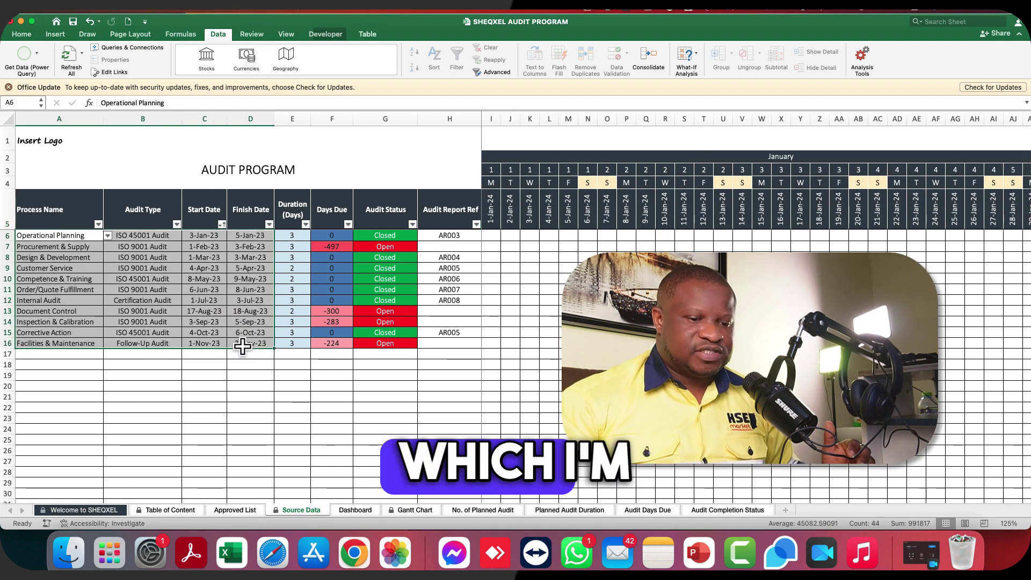
pyautogui.press('Delete')
pyautogui.moveTo(376, 237); pyautogui.dragTo(457, 301)
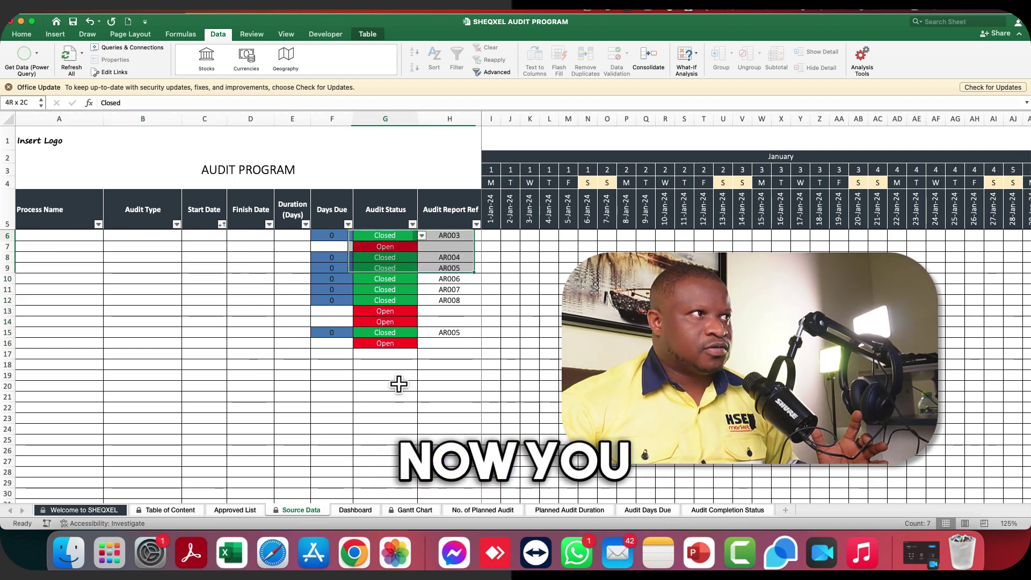
pyautogui.moveTo(371, 352); pyautogui.dragTo(451, 344)
pyautogui.press('Delete')
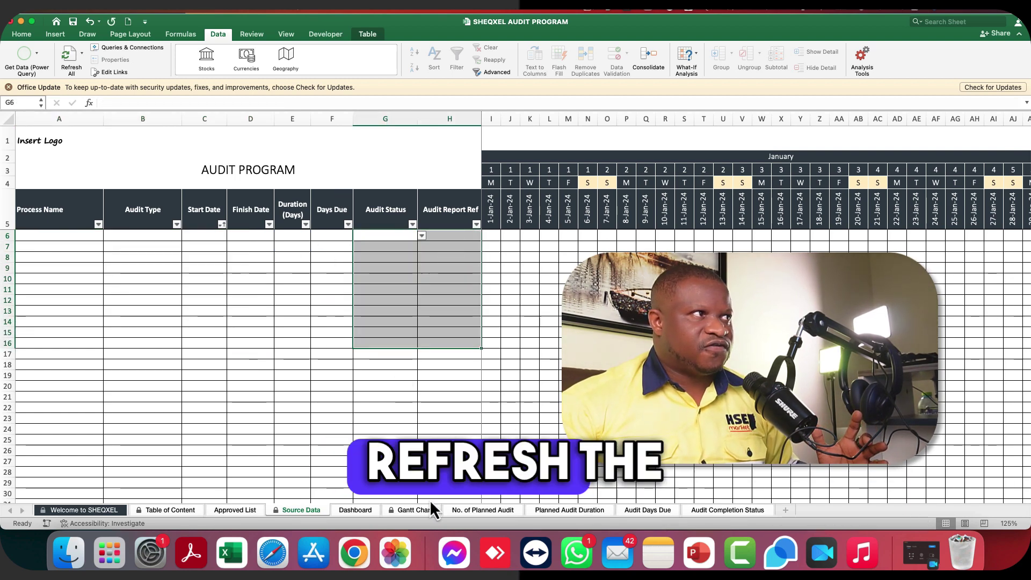
# - Refresh All on the Dashboard, check Audit Completion Status, and return to Source Data
pyautogui.click(355, 511)
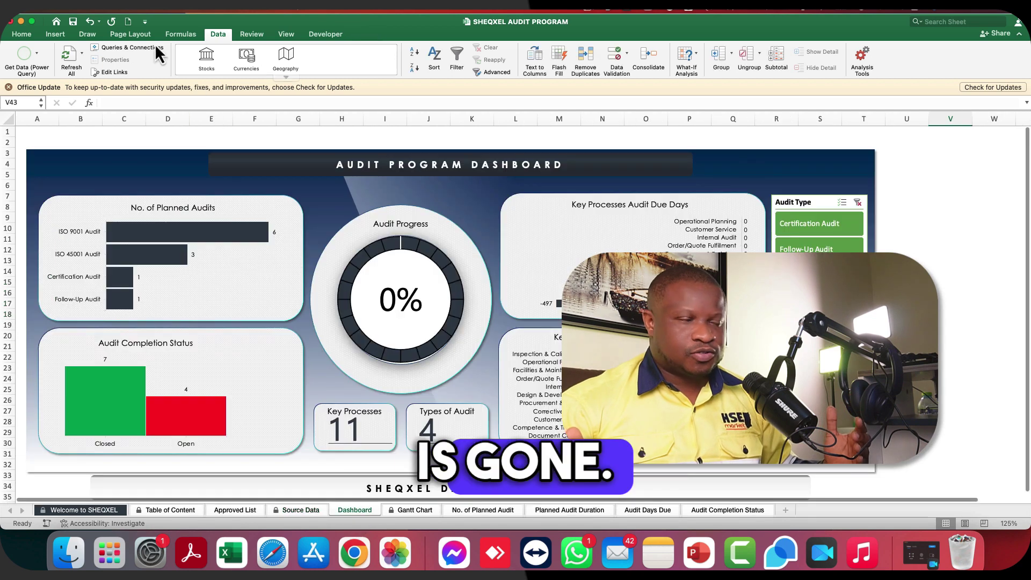
pyautogui.click(69, 56)
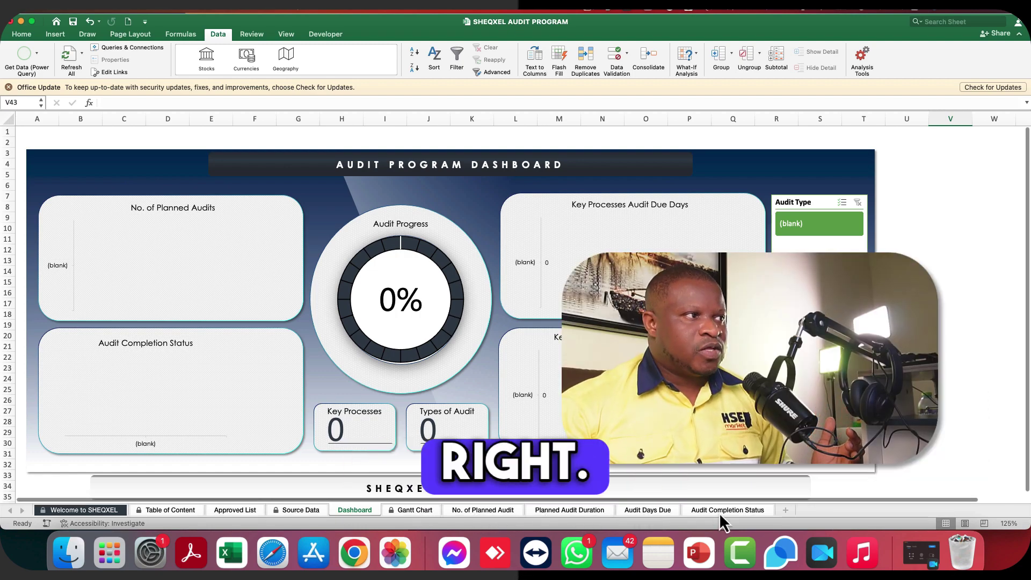
pyautogui.click(720, 511)
pyautogui.click(309, 511)
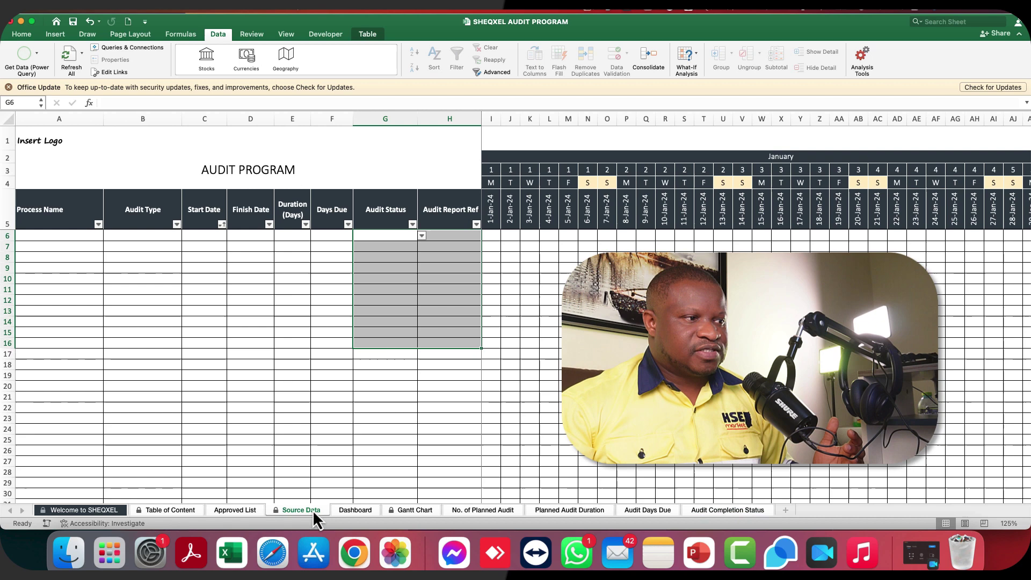
# - Set row 6's process to Operational Planning and its audit type to ISO 45001 Audit
pyautogui.click(250, 366)
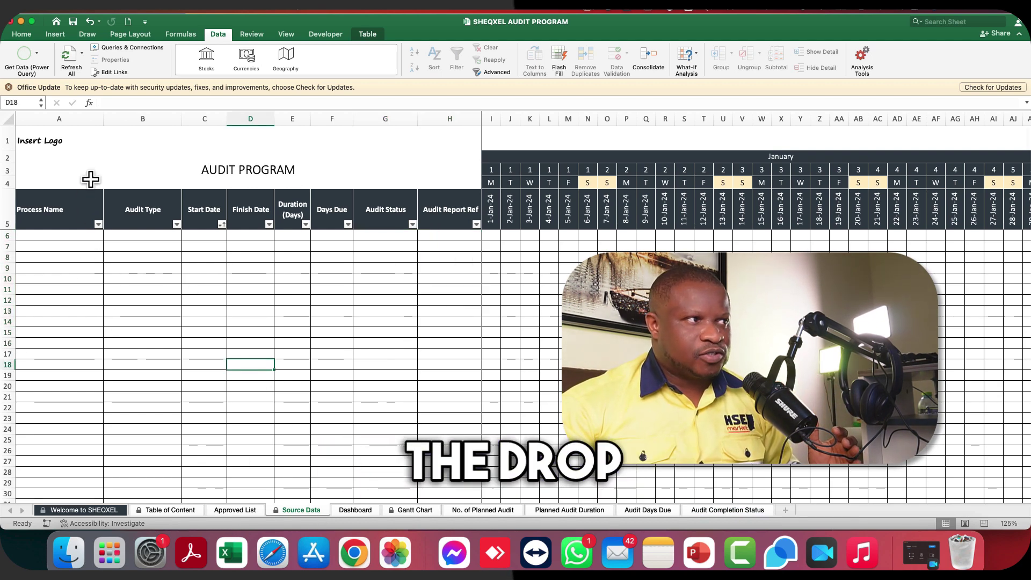
pyautogui.click(235, 510)
pyautogui.click(323, 513)
pyautogui.click(88, 238)
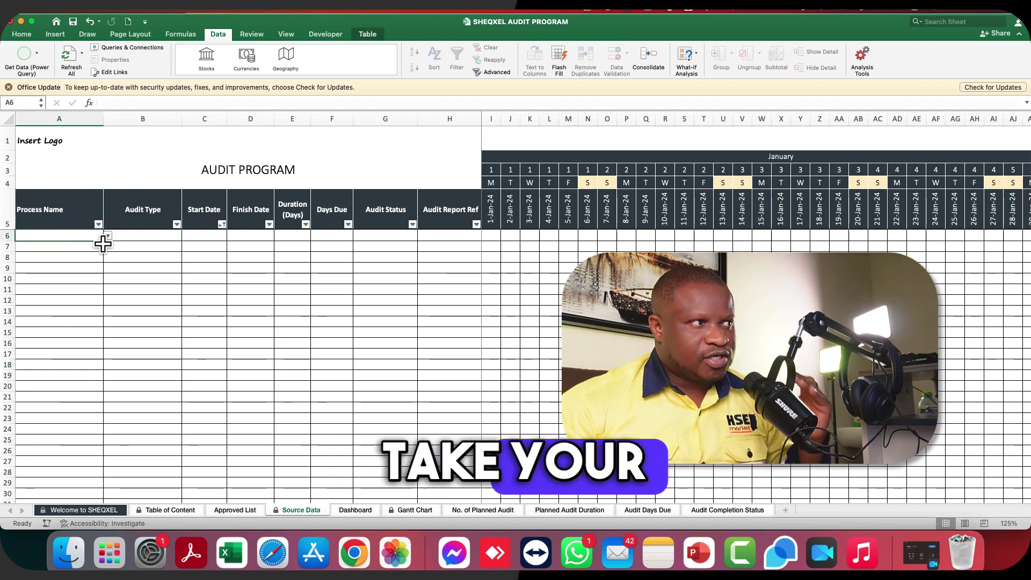
pyautogui.click(108, 236)
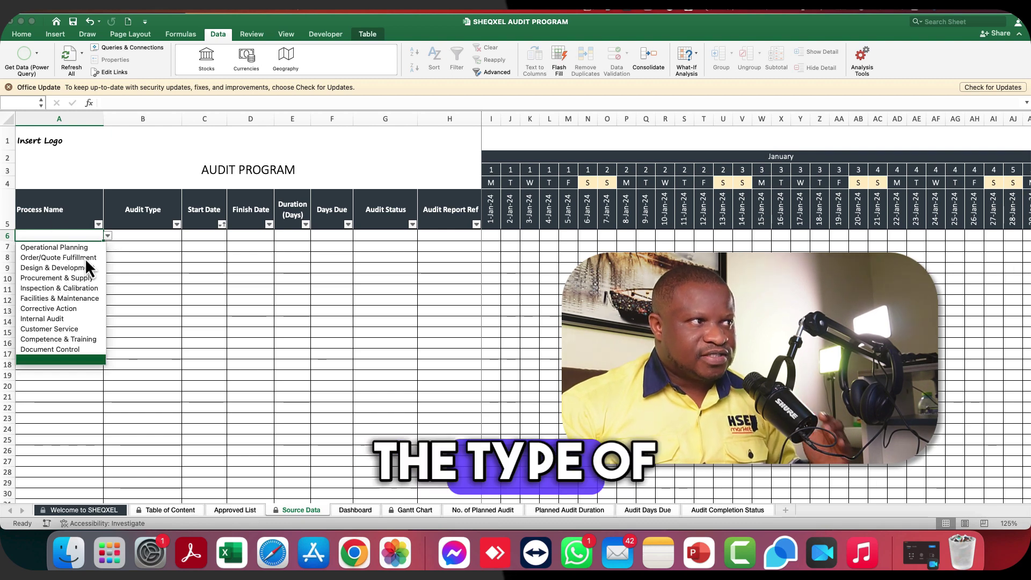
pyautogui.click(152, 237)
pyautogui.click(186, 236)
pyautogui.click(135, 248)
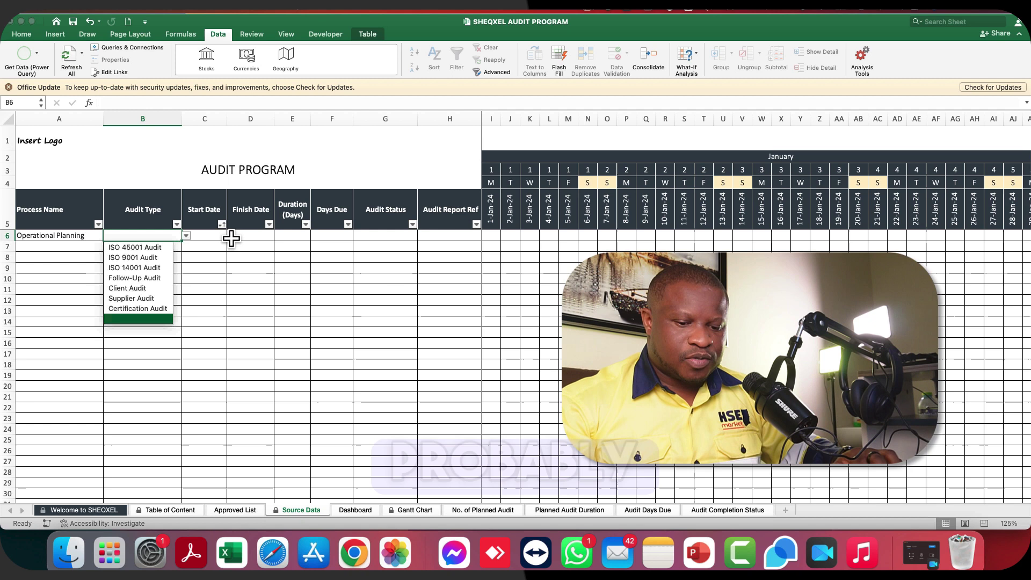
# - Enter a 13-Jun-24 start and 15-Jun-24 finish date and check the duration formula
pyautogui.click(221, 237)
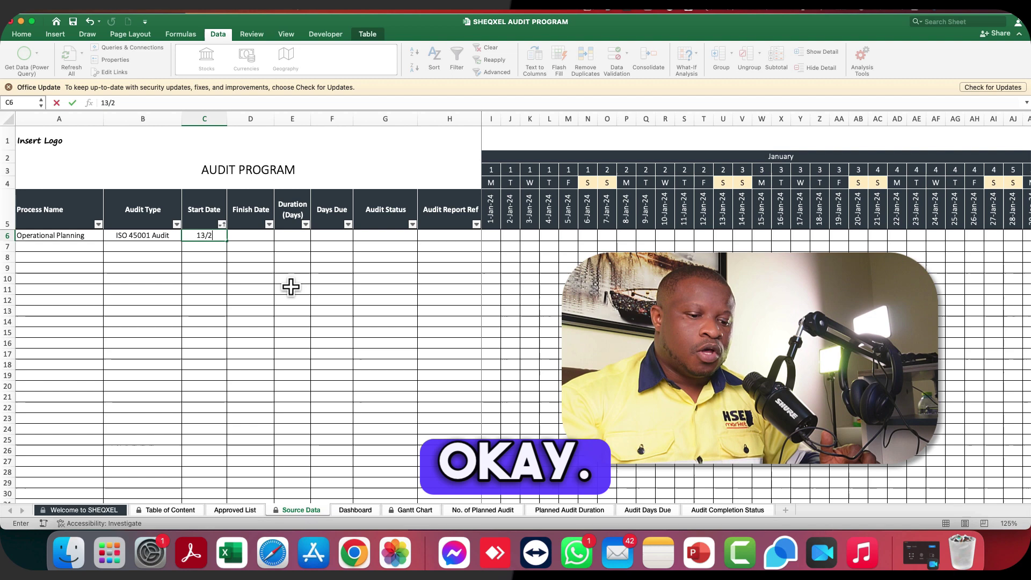
pyautogui.press('Return')
pyautogui.doubleClick(213, 235)
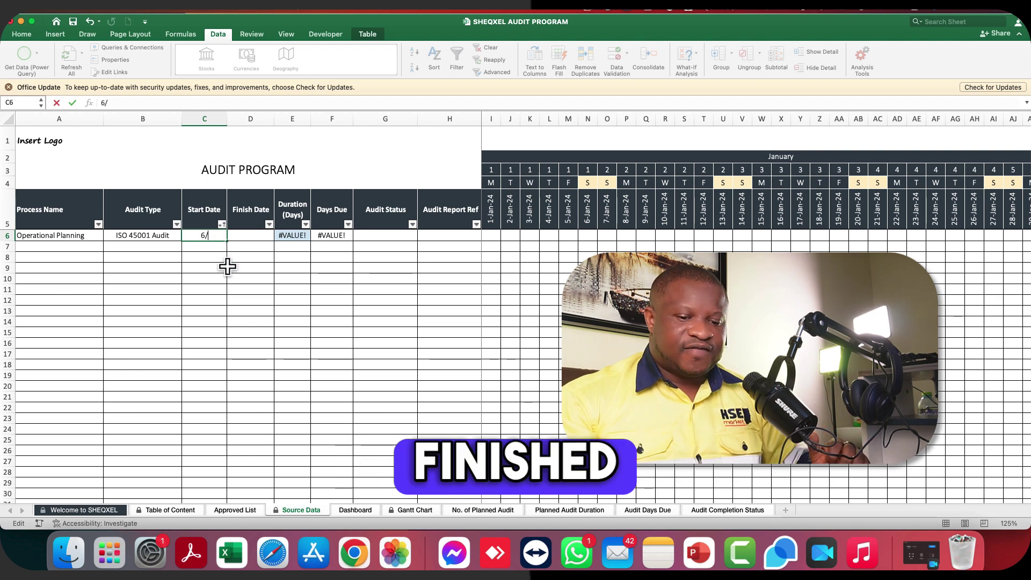
pyautogui.click(228, 265)
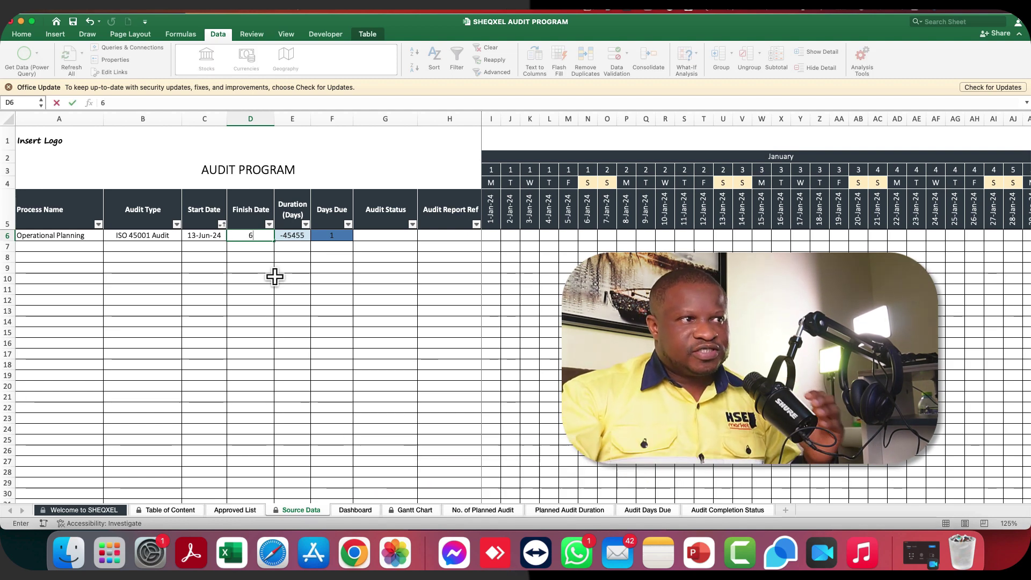
pyautogui.press('Return')
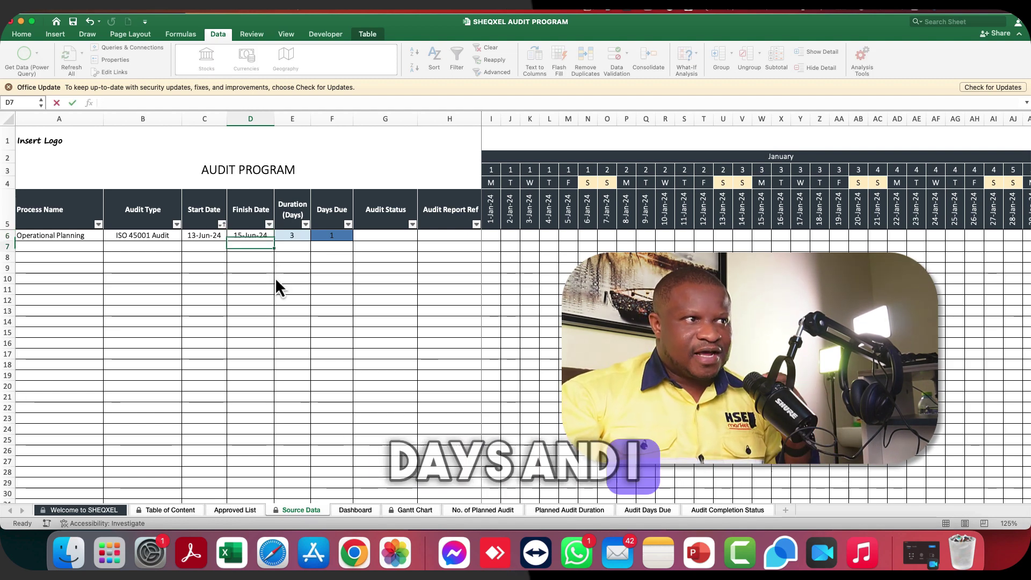
pyautogui.click(293, 236)
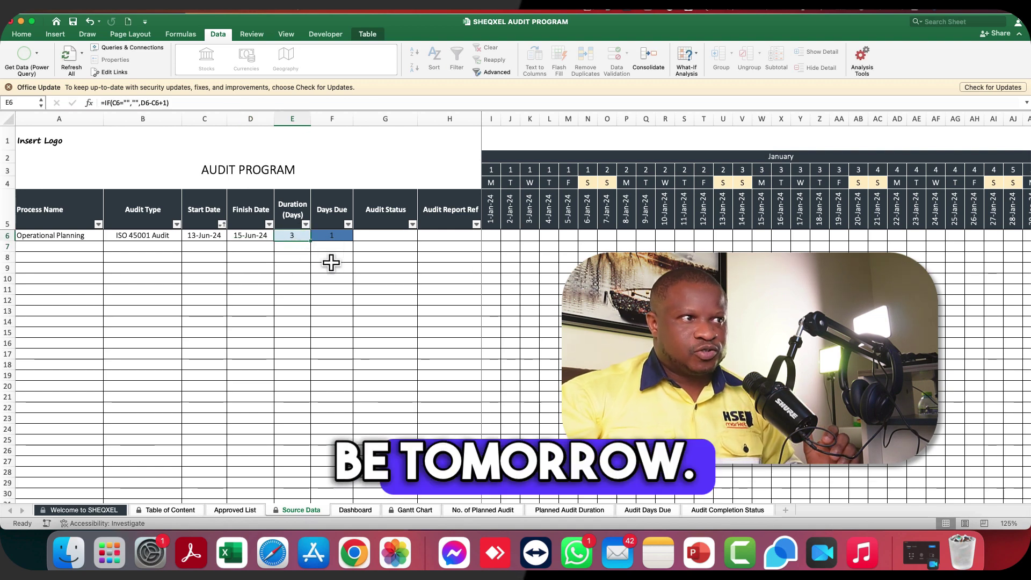
pyautogui.click(199, 236)
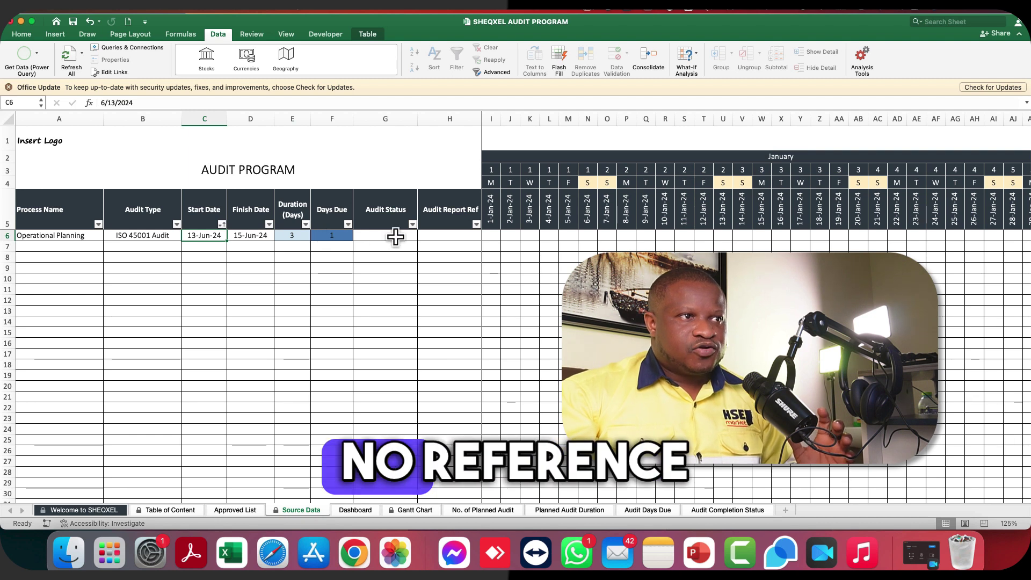
# - Set the row 6 audit status to Open, then switch to the Dashboard sheet
pyautogui.press('Right')
pyautogui.press('Right')
pyautogui.press('Right')
pyautogui.press('Right')
pyautogui.hotkey('alt', 'Down')
pyautogui.press('Down')
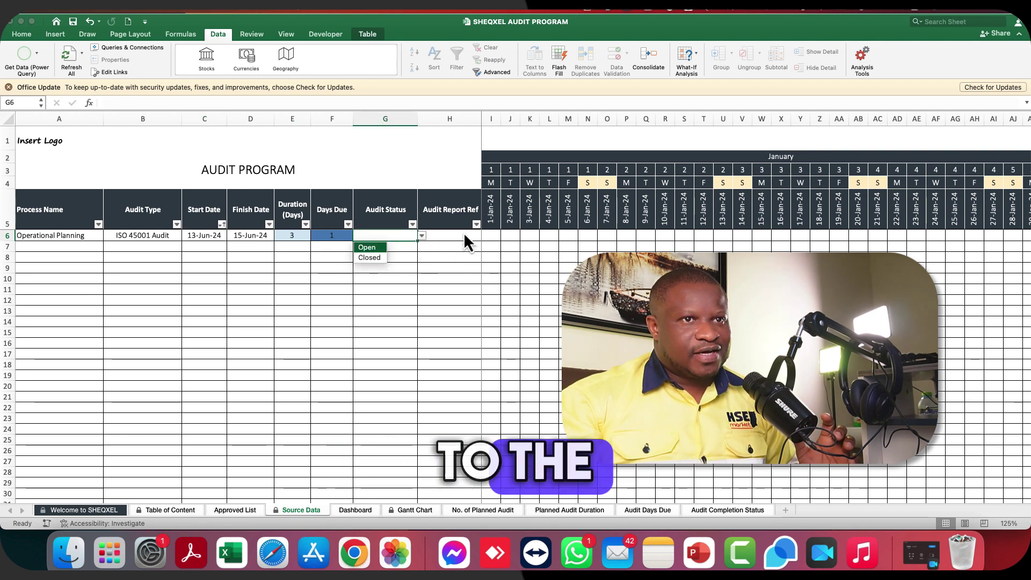
pyautogui.press('Tab')
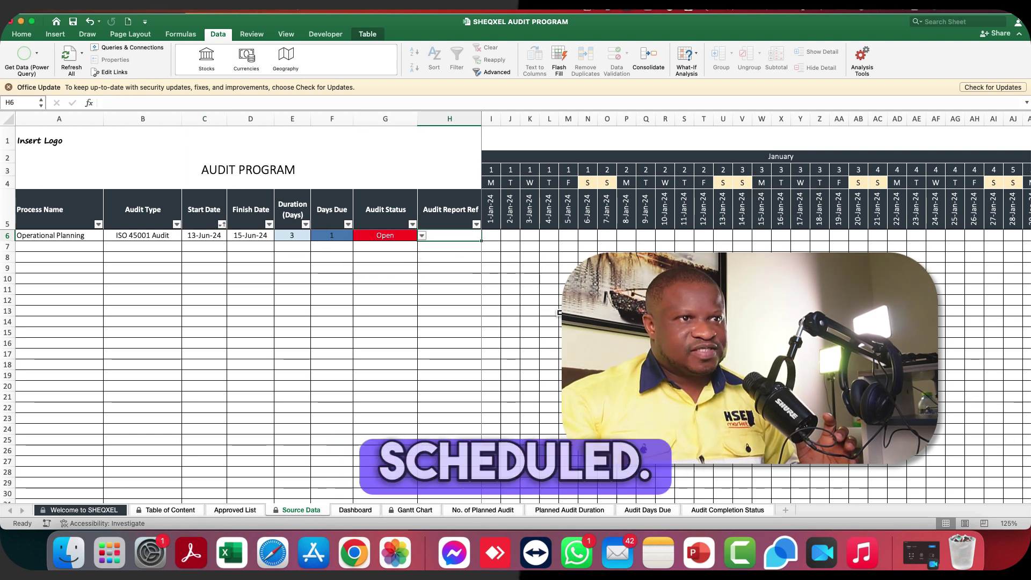
pyautogui.hscroll(20, 555, 311)
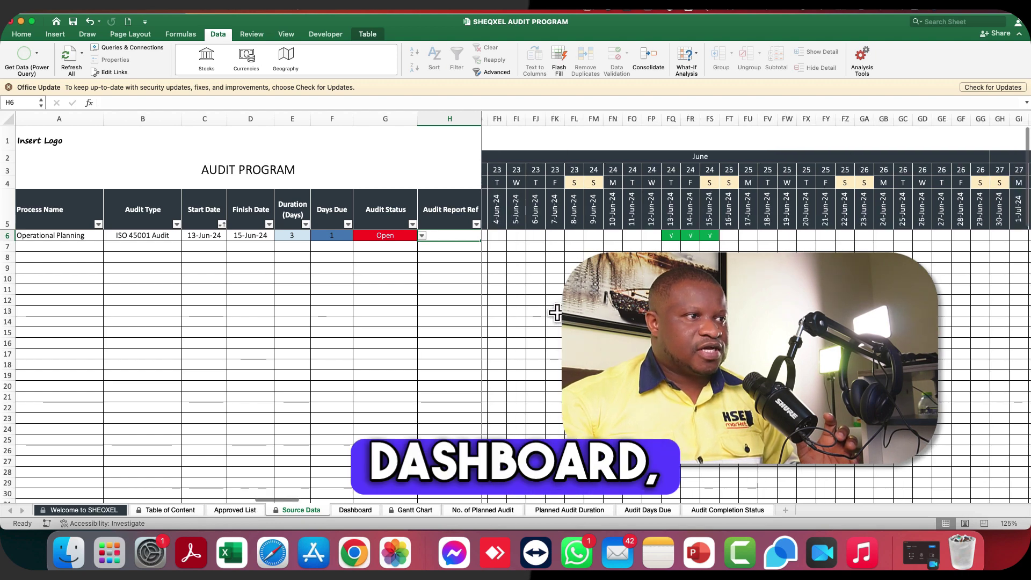
pyautogui.hscroll(2, 648, 240)
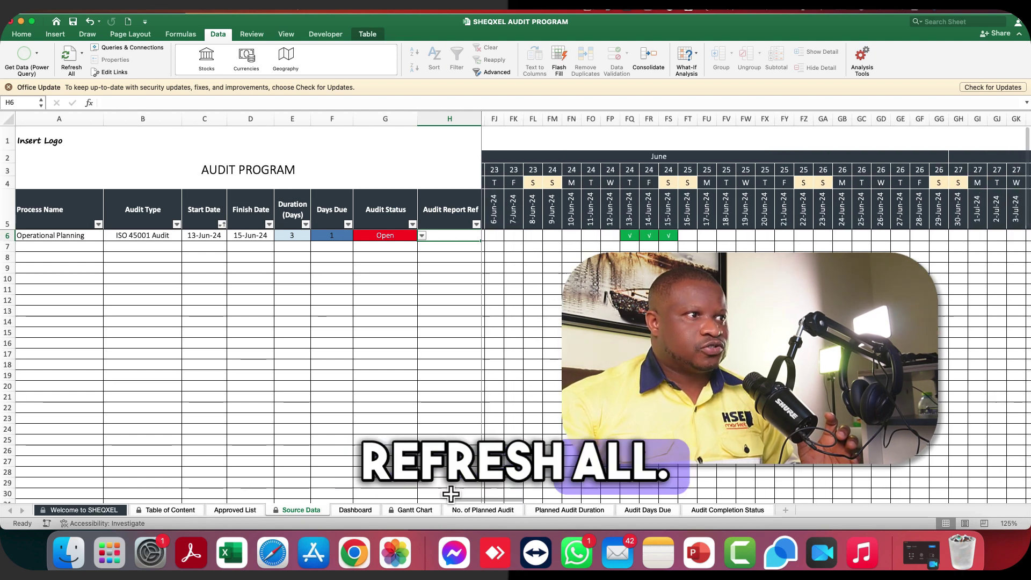
pyautogui.click(355, 511)
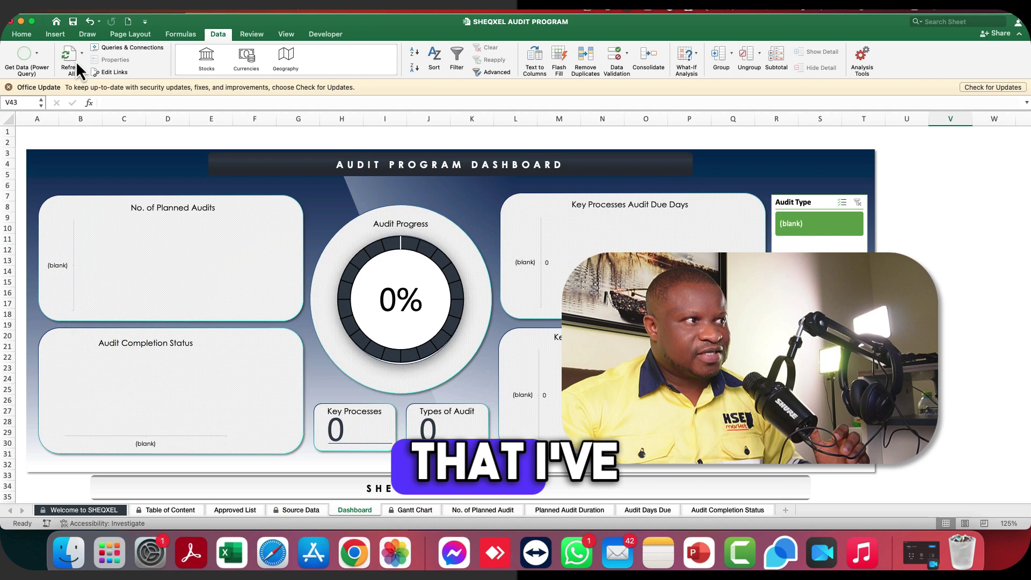
# - Refresh all data and filter the dashboard's Audit Type slicer to ISO 45001 Audit
pyautogui.click(71, 64)
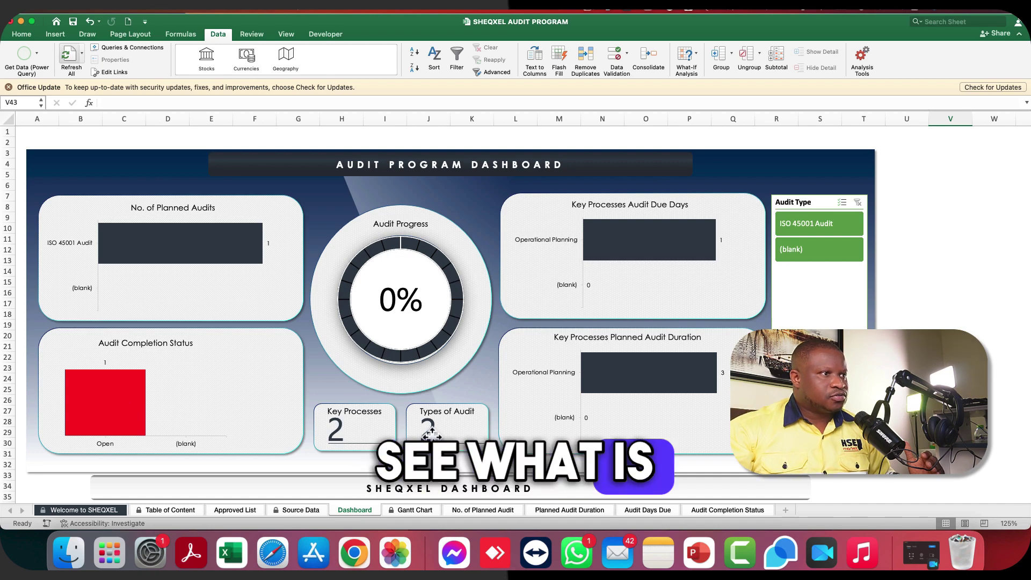
pyautogui.click(355, 486)
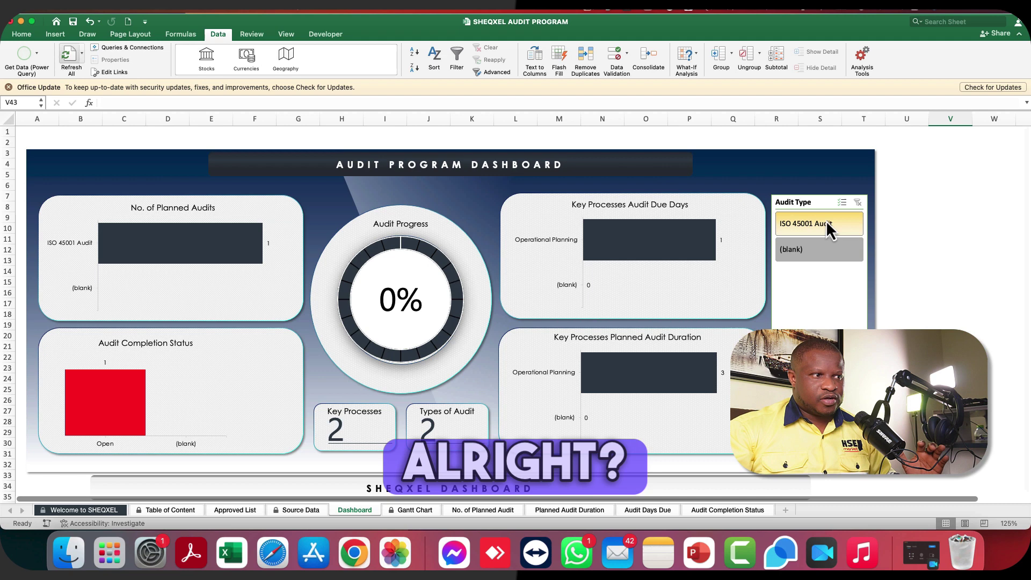
pyautogui.click(808, 225)
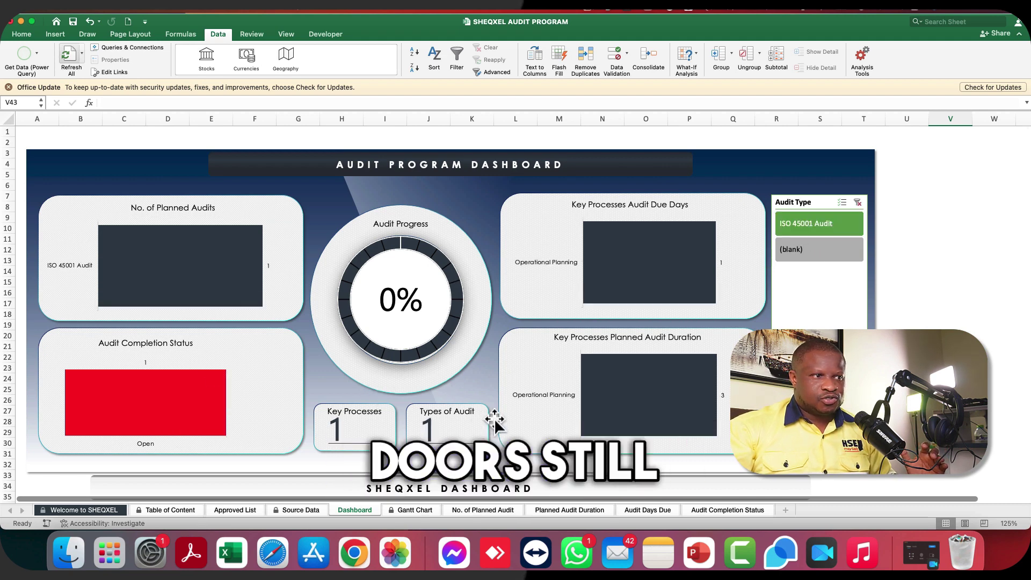
pyautogui.click(796, 260)
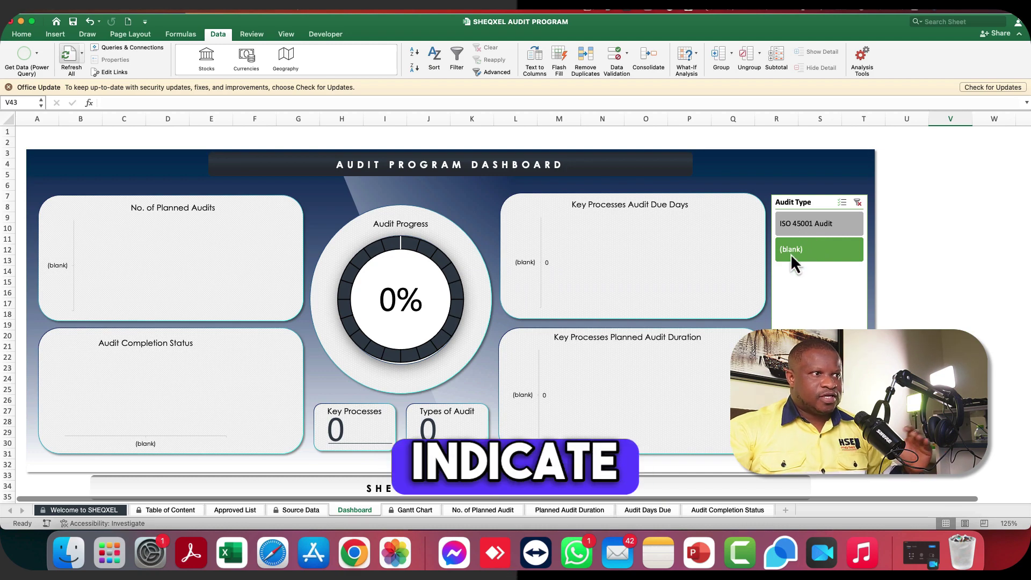
pyautogui.click(795, 225)
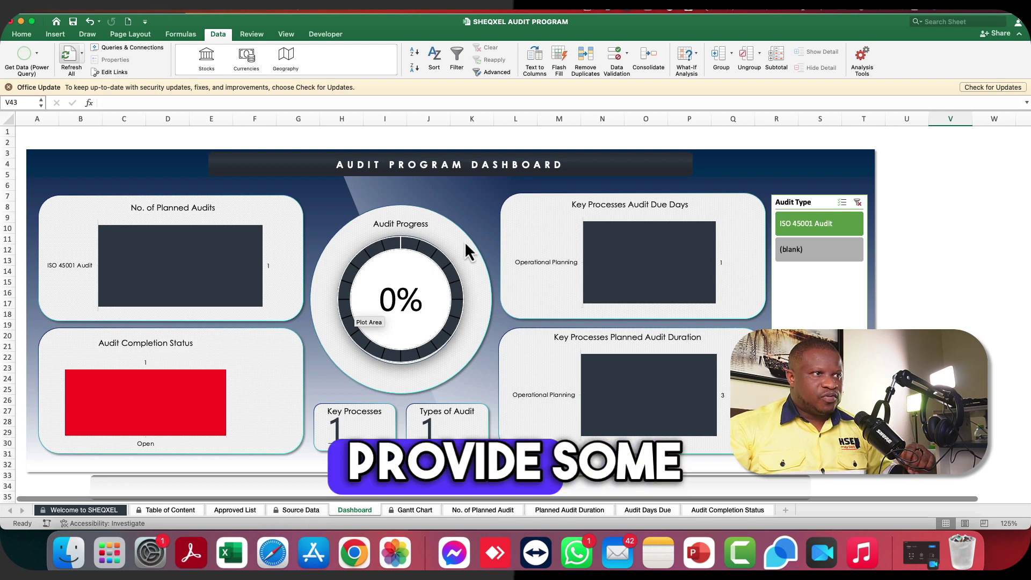
# - Return to Source Data and open the Operational Planning audit's status dropdown
pyautogui.click(300, 510)
pyautogui.click(408, 235)
pyautogui.click(422, 235)
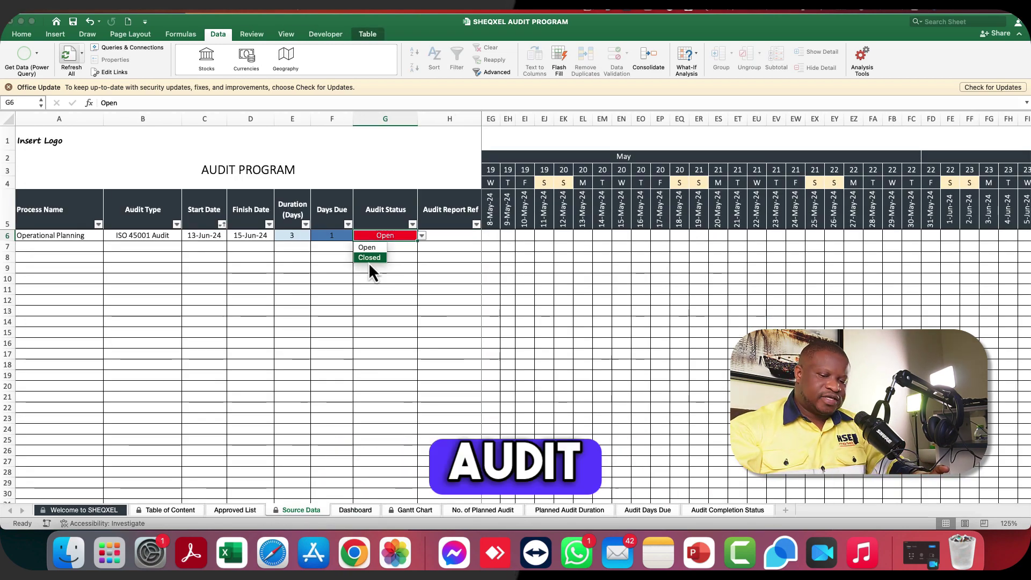
# - Close the Operational Planning audit with report reference ASSSS02, then view the Dashboard
pyautogui.press('Return')
pyautogui.click(450, 235)
pyautogui.write('ASSSS')
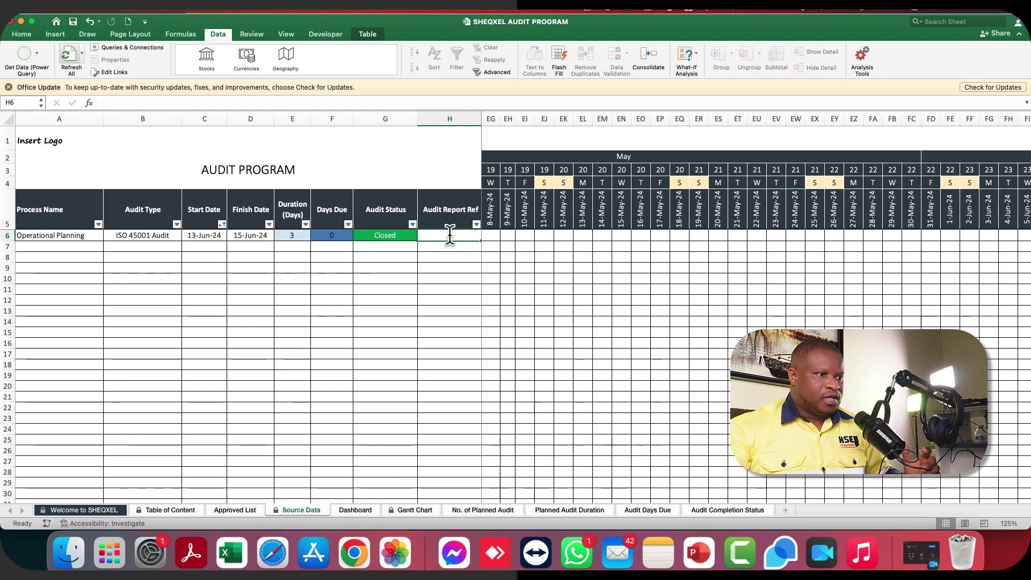
pyautogui.write('02')
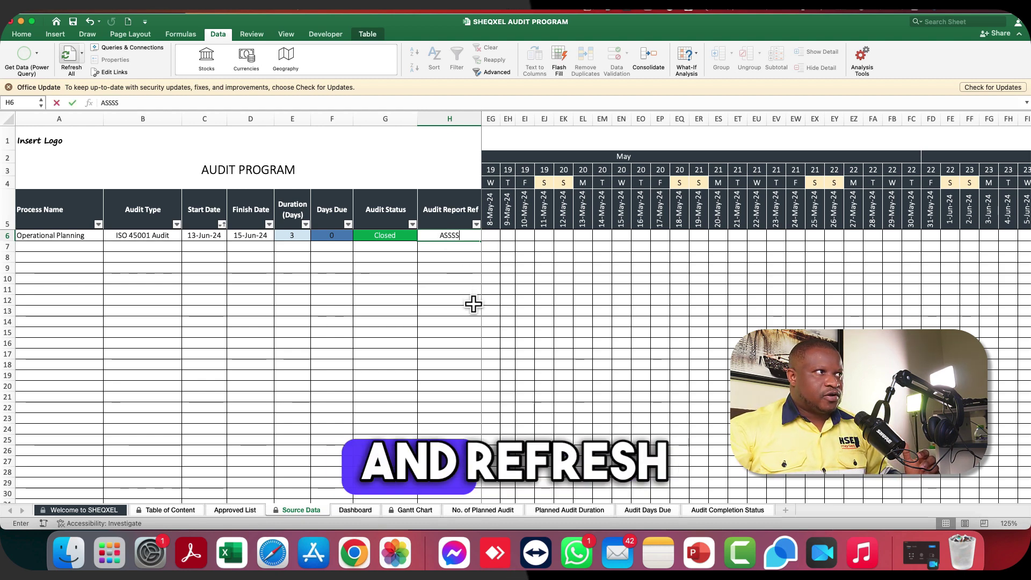
pyautogui.click(472, 300)
pyautogui.click(355, 509)
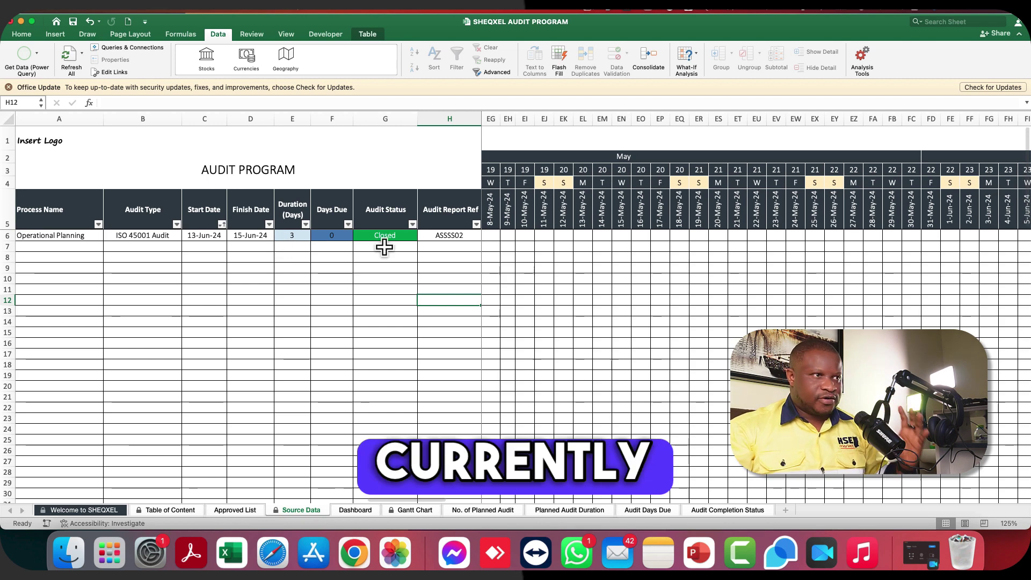
pyautogui.click(359, 510)
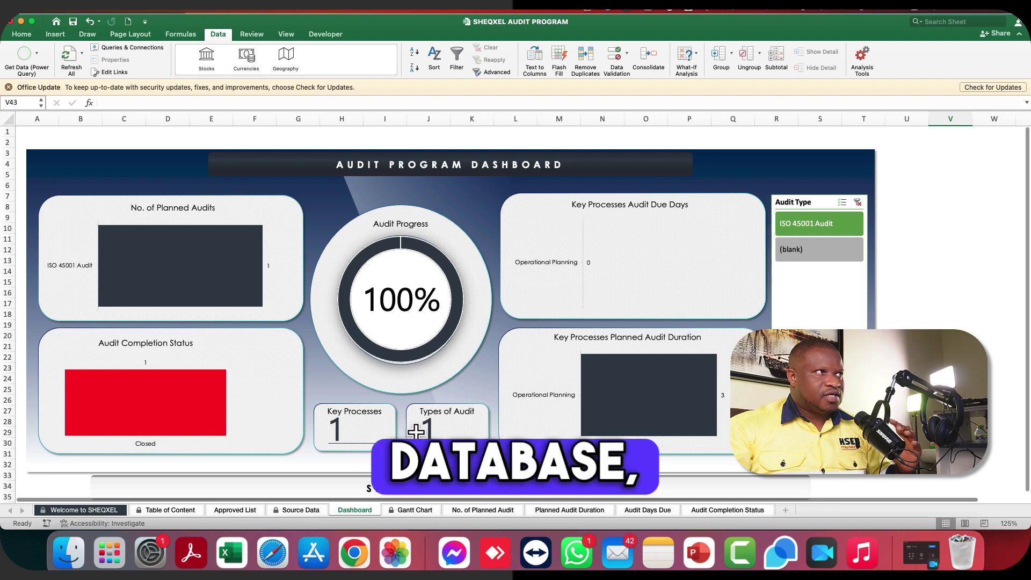
# - Undo the new audit entries to restore the original sample audit data
pyautogui.click(297, 510)
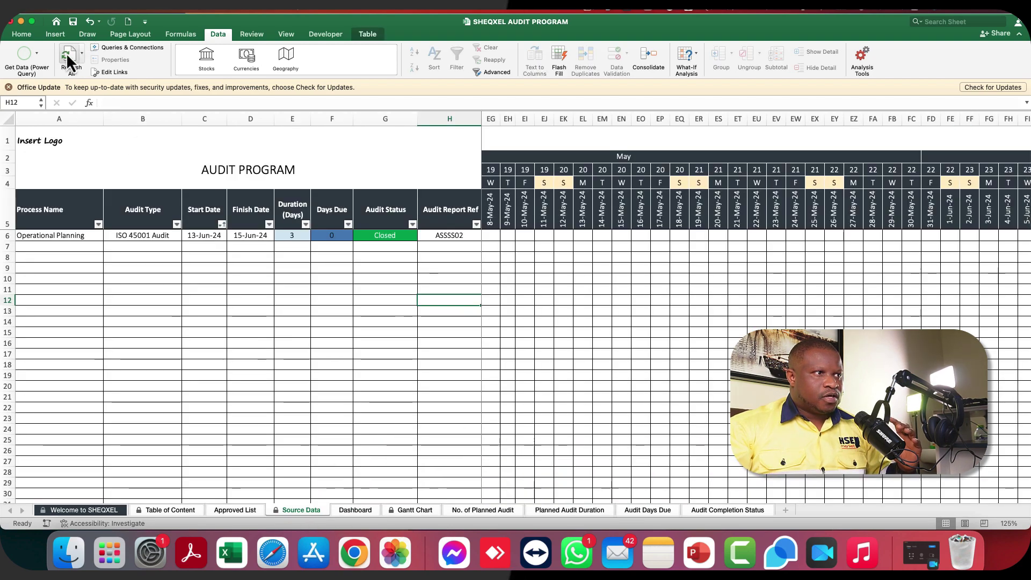
pyautogui.click(90, 22)
pyautogui.click(89, 23)
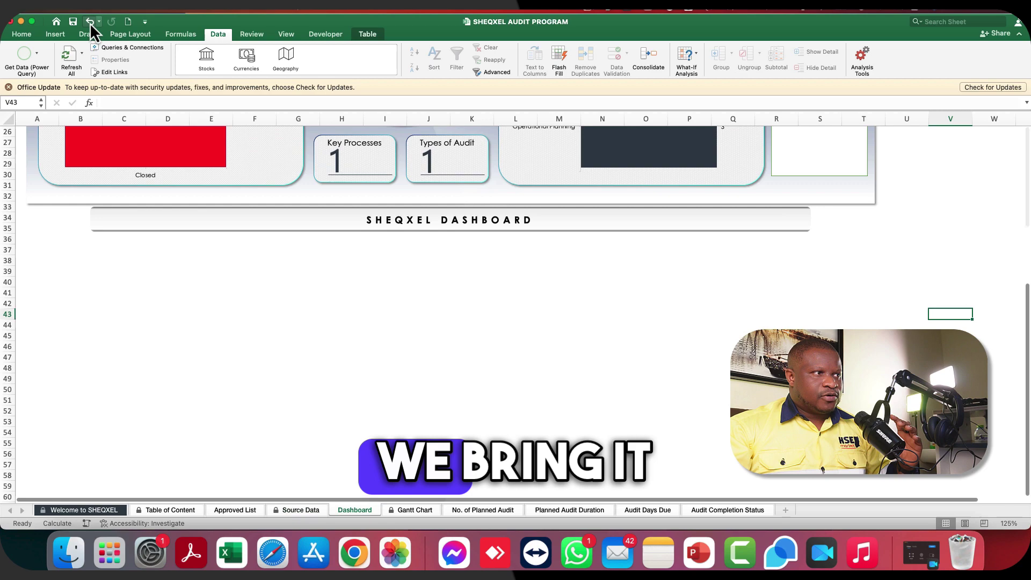
pyautogui.click(89, 23)
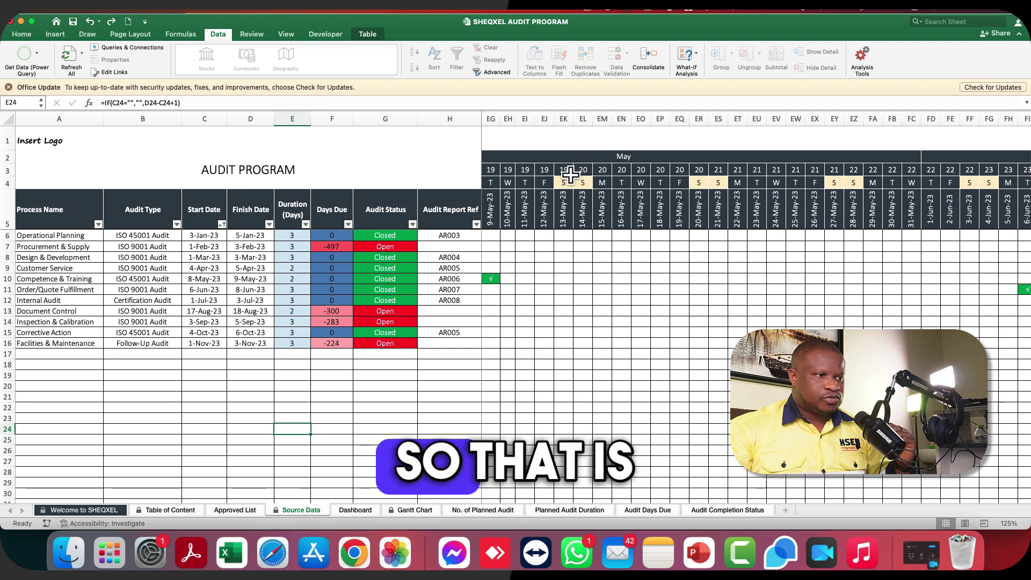
# - Review the Approved List, Source Data, Dashboard and Welcome sheets, then show sheqxel.com in Safari
pyautogui.hotkey('ctrl', 'pageup')
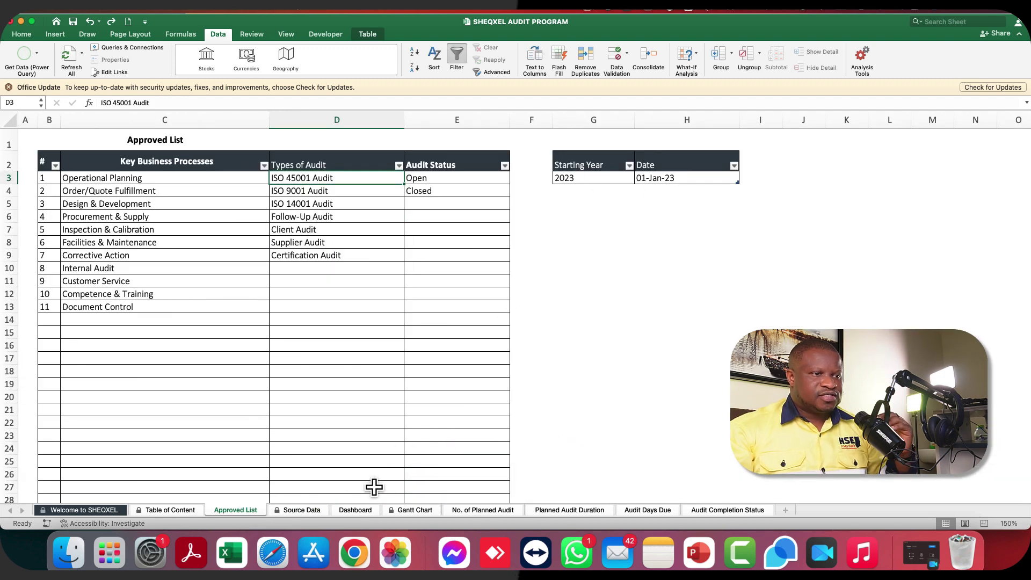
pyautogui.click(322, 511)
pyautogui.click(357, 510)
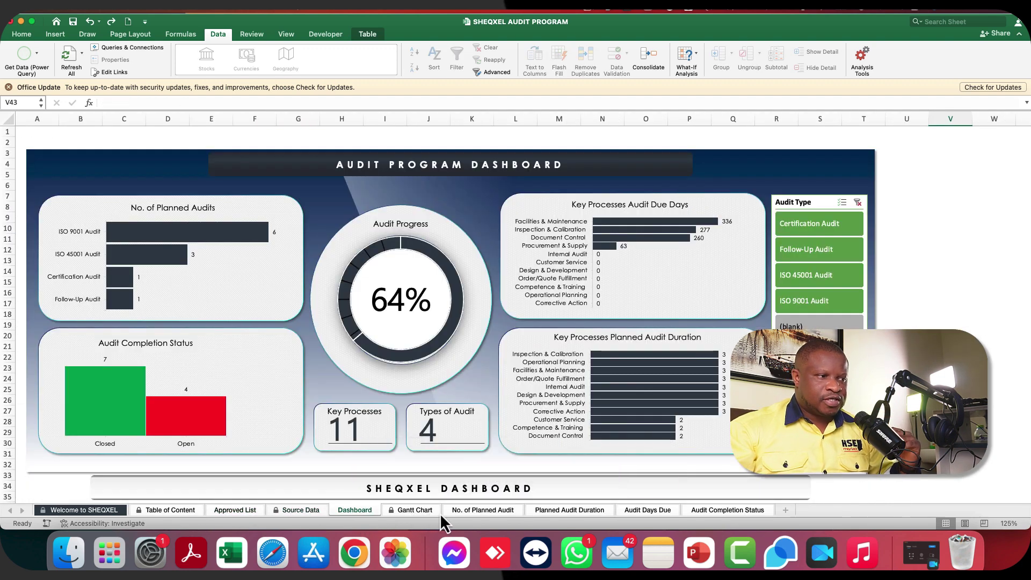
pyautogui.click(85, 510)
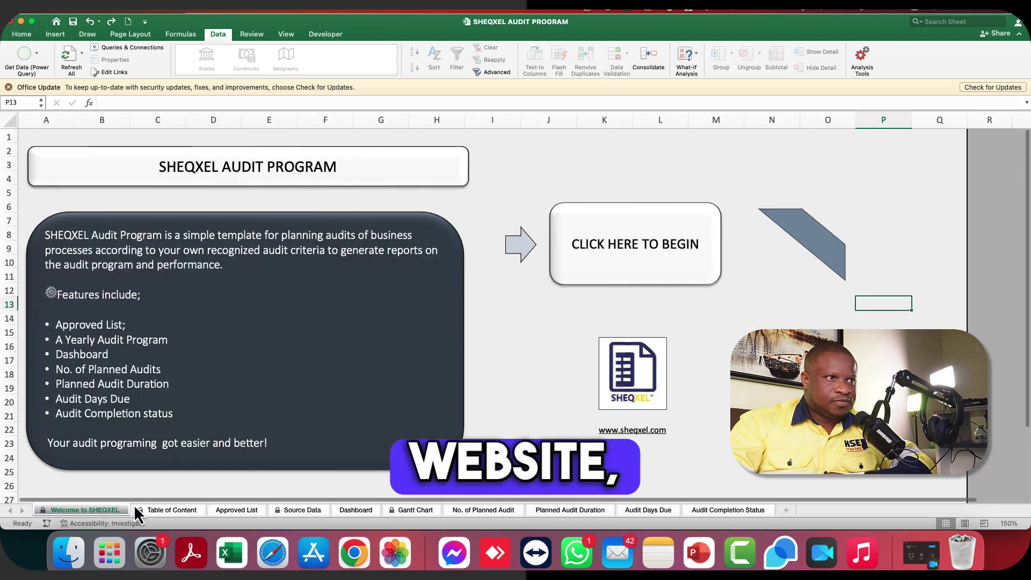
pyautogui.click(273, 554)
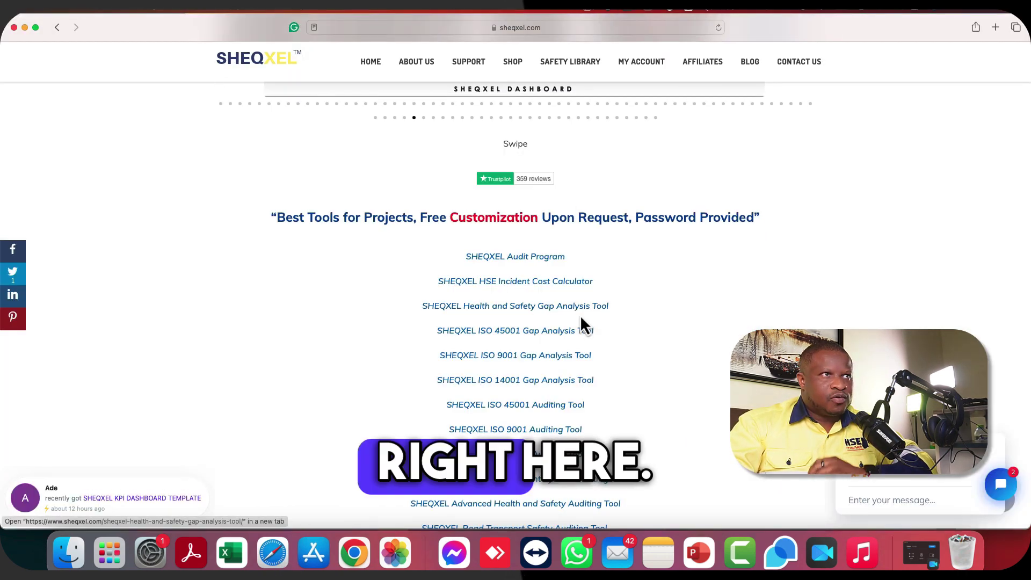